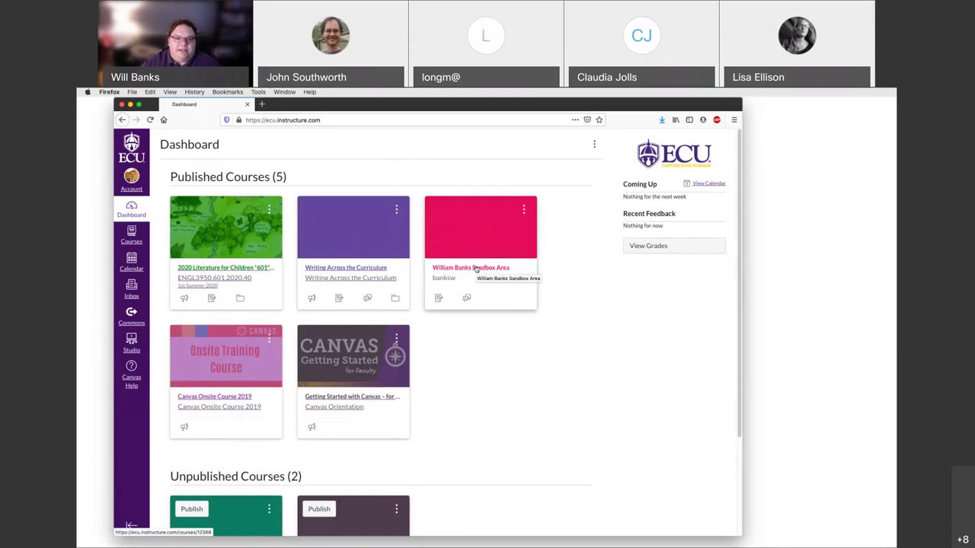
Step: Open the Sandbox Area course and its Import from Commons resource library
click(476, 269)
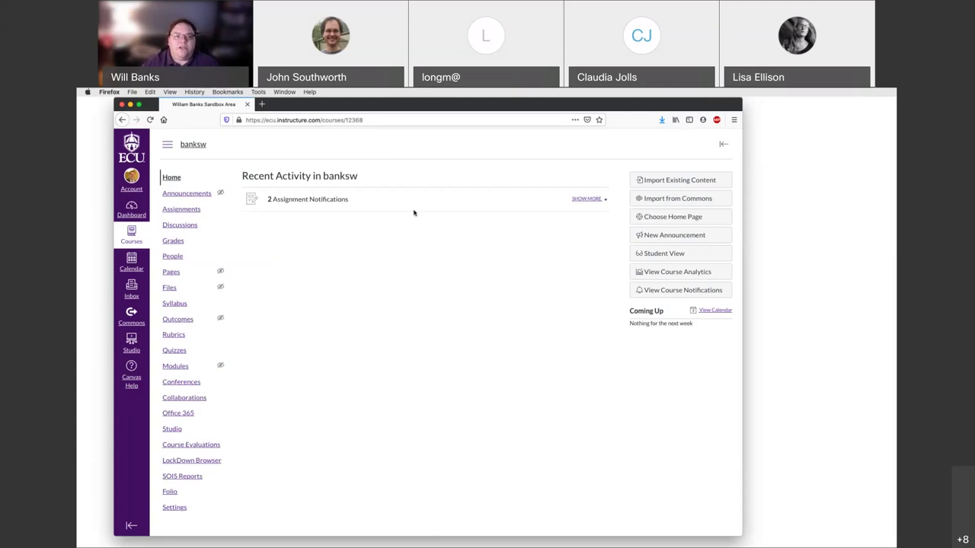
click(681, 200)
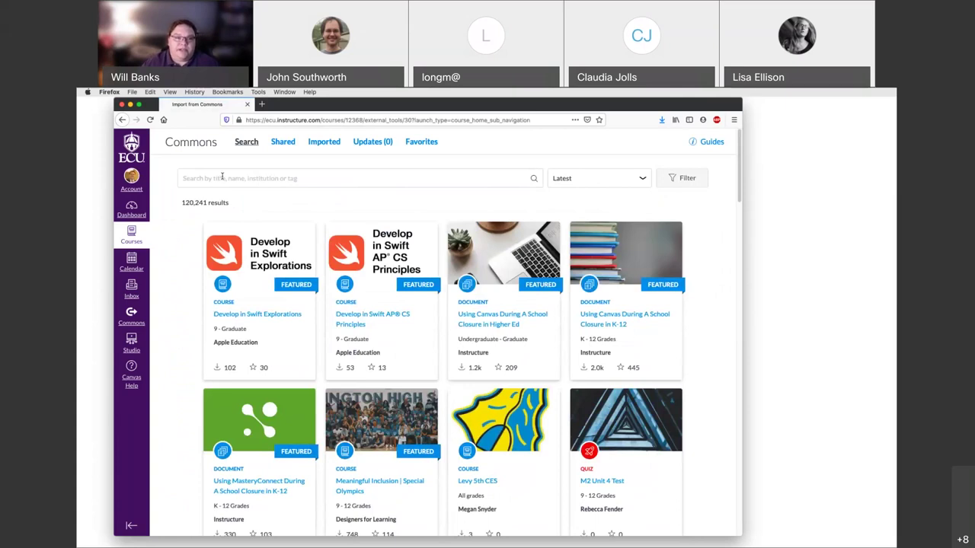
Step: Search Commons for 'uwport' and open Import/Download for University Writing Portfolio (UWPort)
click(223, 175)
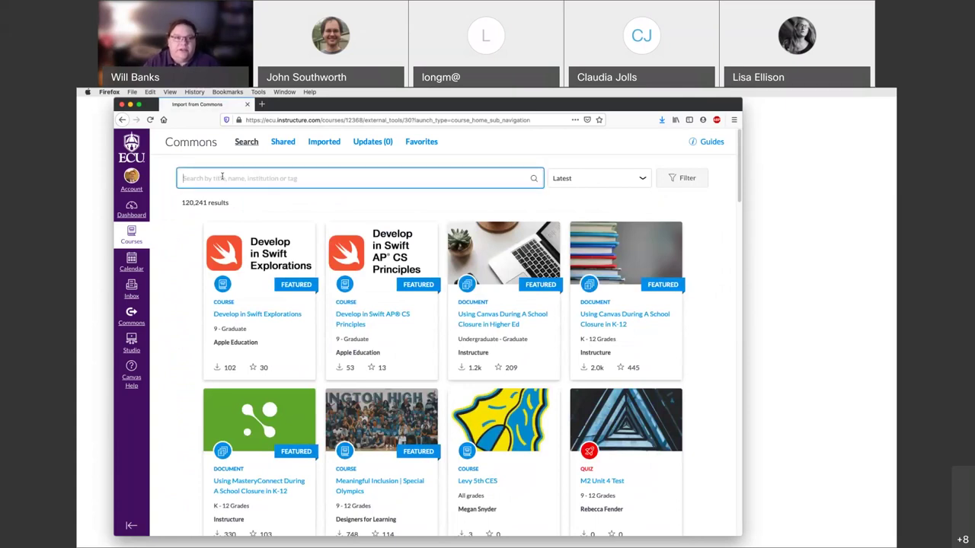
text(uwport)
key(Return)
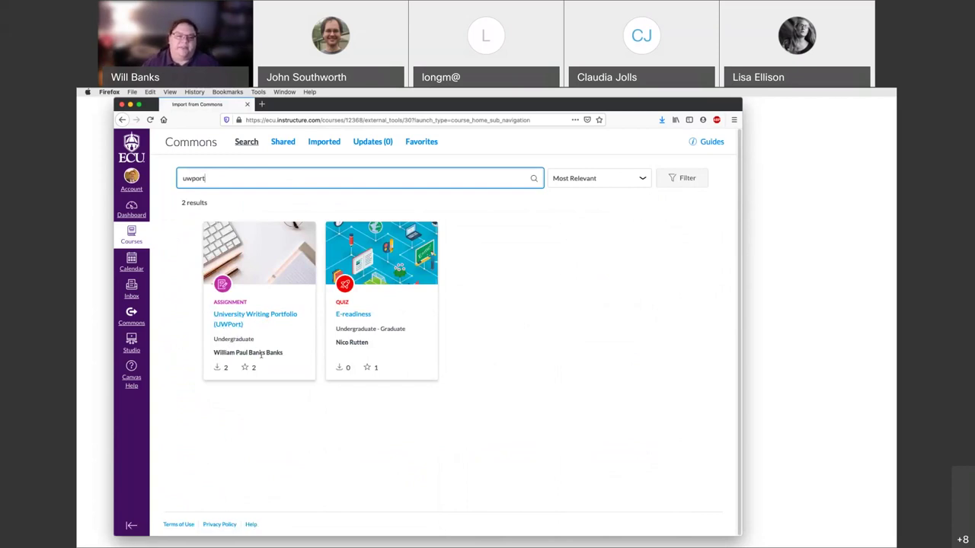
click(236, 314)
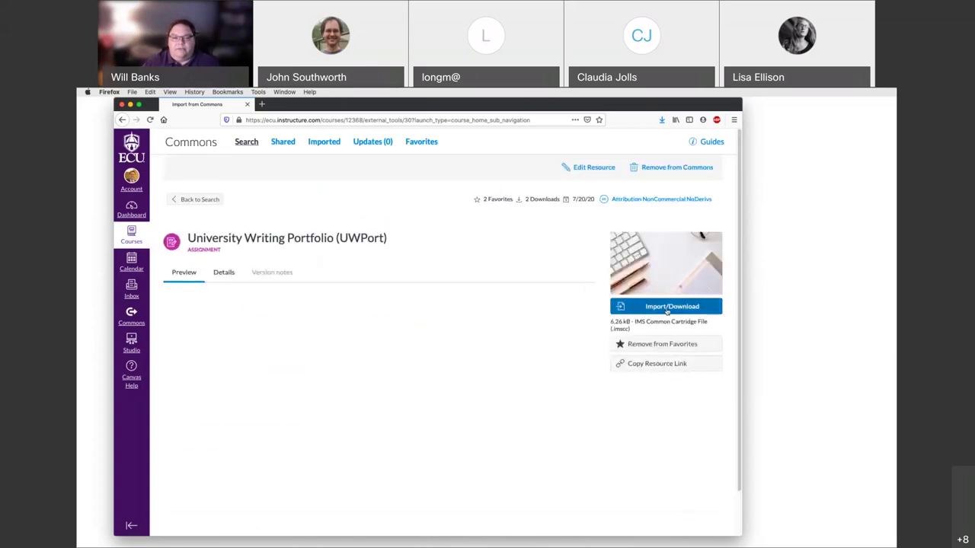
click(667, 308)
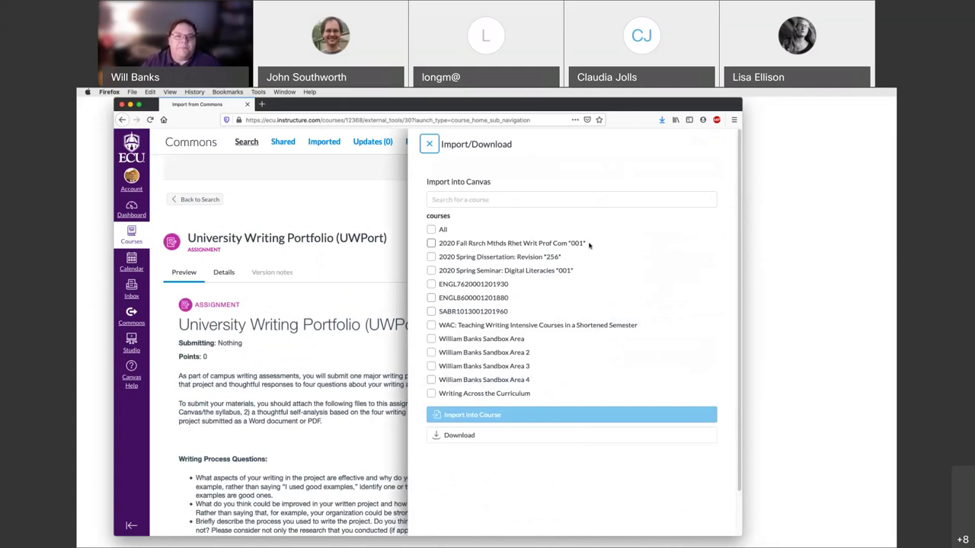
Step: Import the UWPort assignment into the Sandbox Area course only, leaving other courses unticked
click(430, 244)
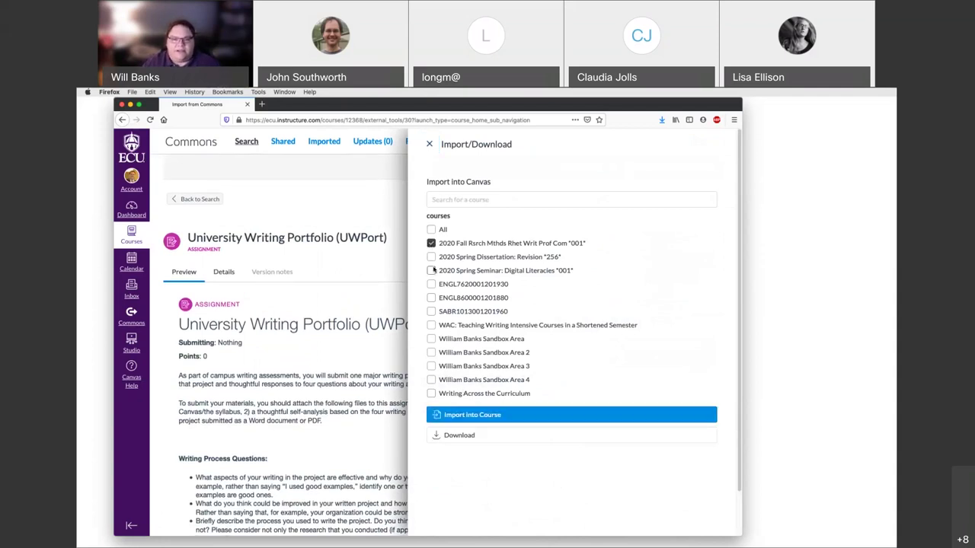
click(432, 270)
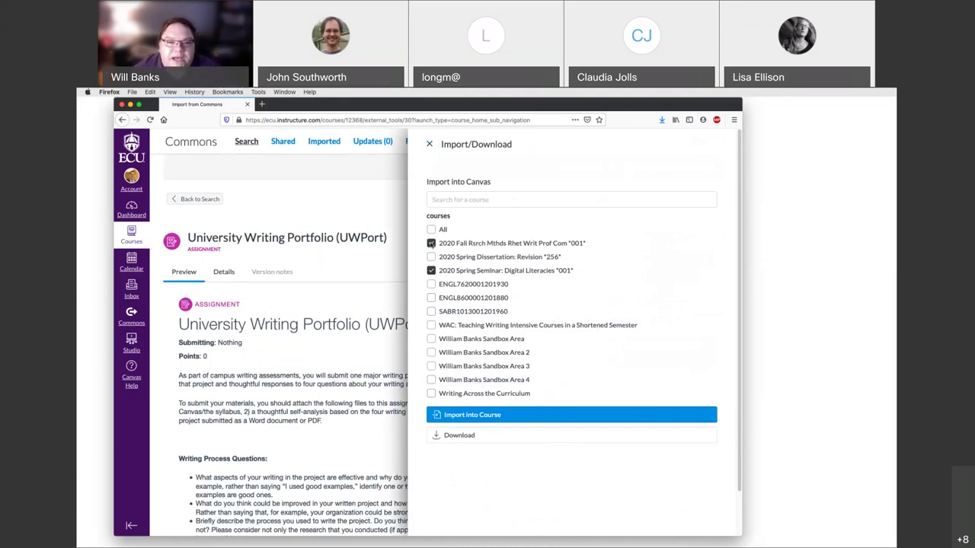
click(431, 243)
click(431, 270)
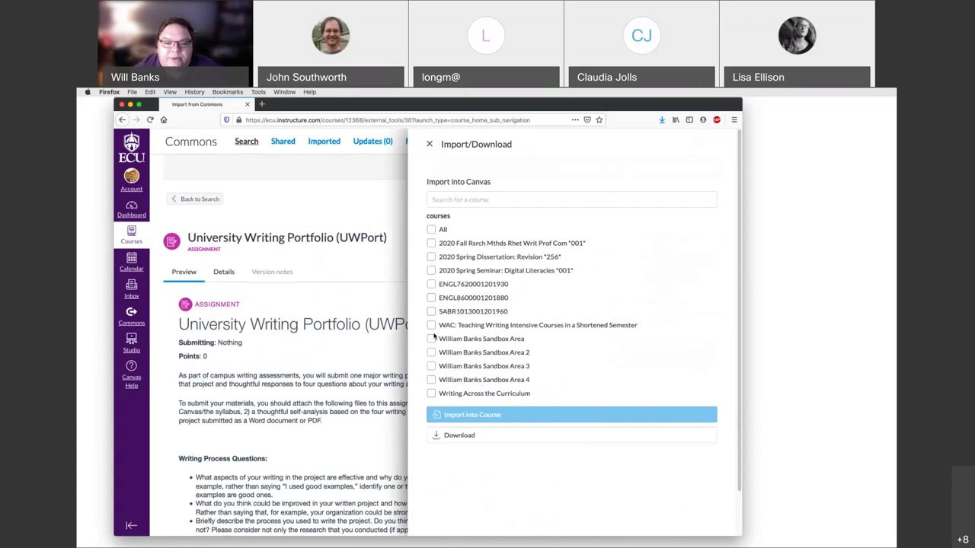
click(432, 338)
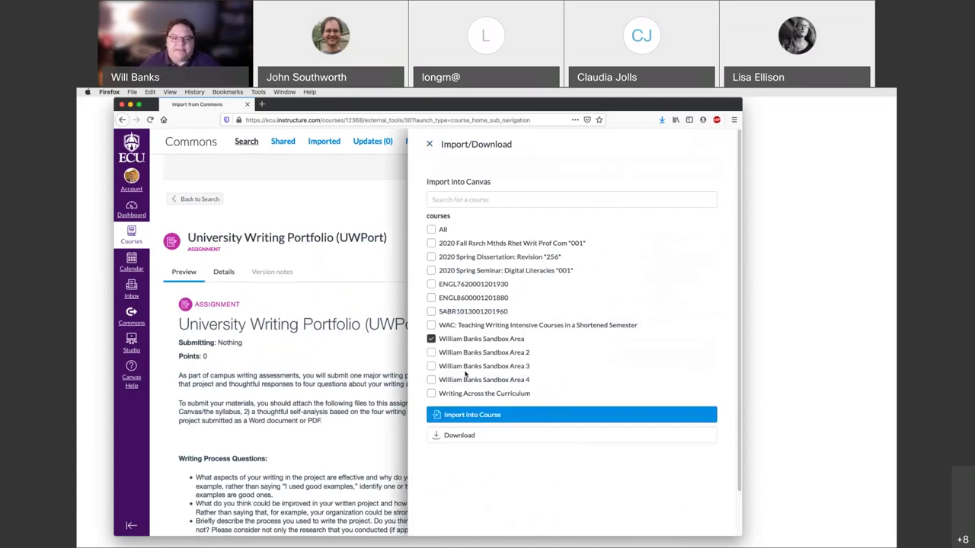
click(472, 415)
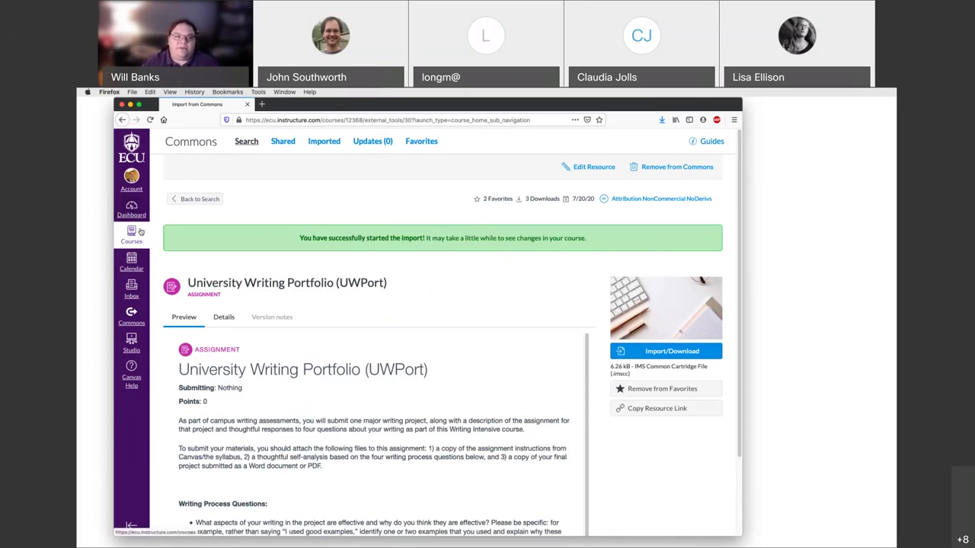
Step: Go to the Sandbox Area assignments and open University Writing Portfolio (UWPort) under Imported Assignments
click(195, 199)
click(141, 232)
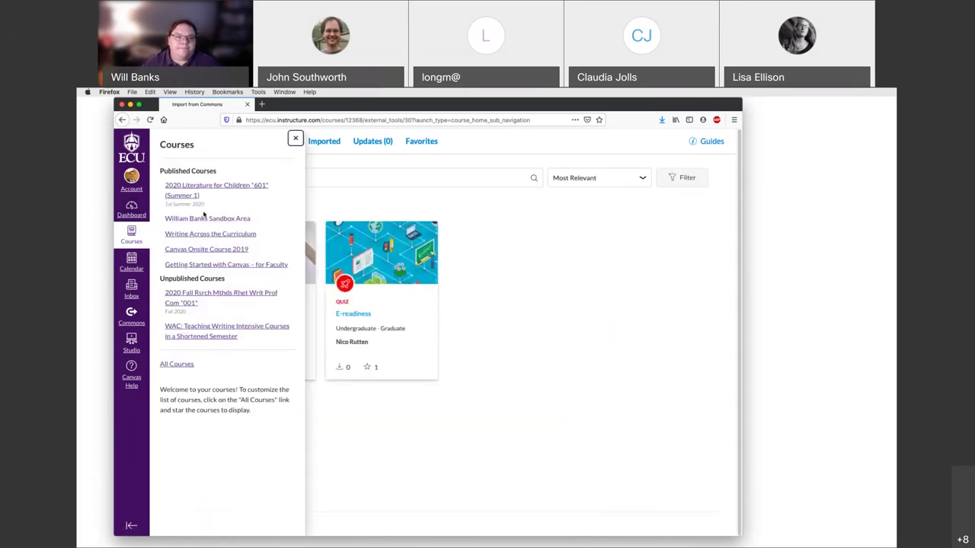
click(202, 220)
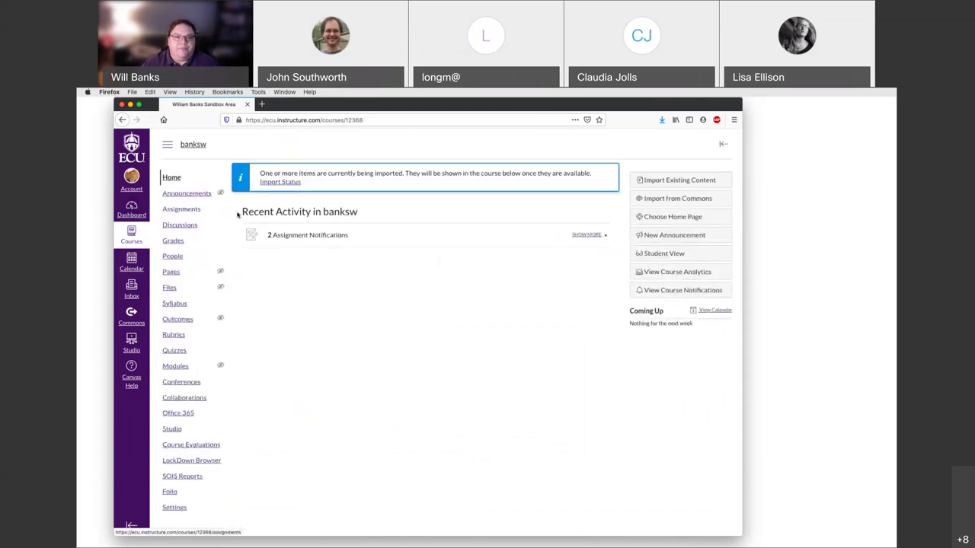
click(181, 211)
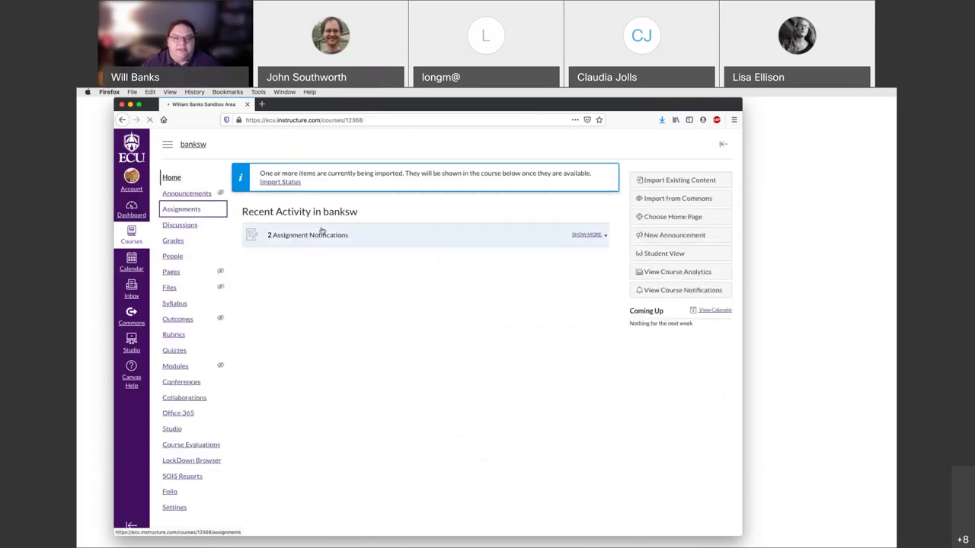
scroll(431, 279, down, 3)
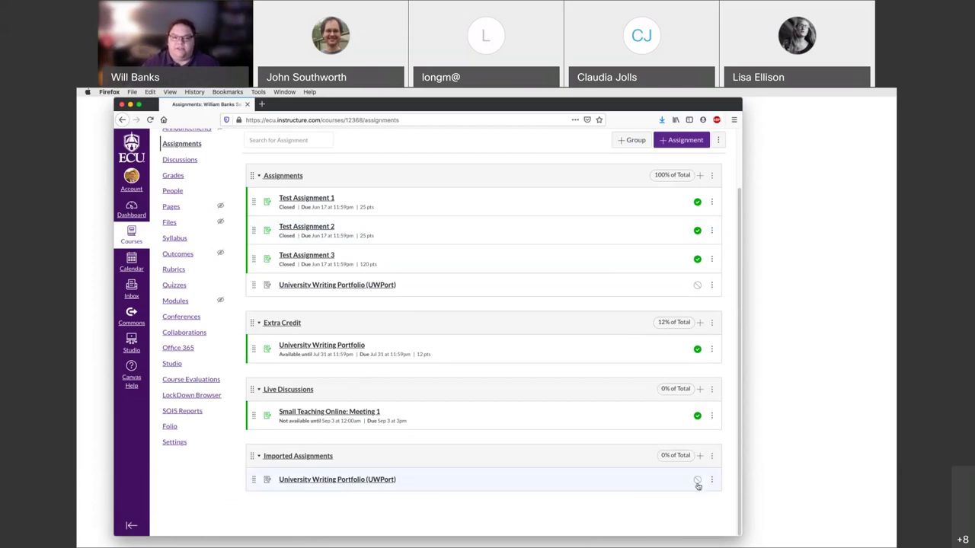
click(370, 482)
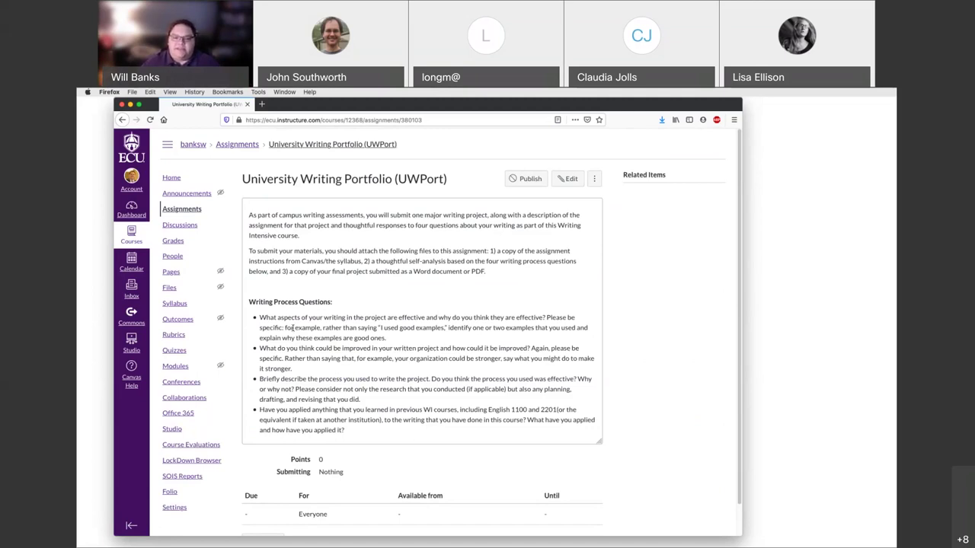
Step: Edit the UWPort assignment and move it to the Assignments group
click(568, 179)
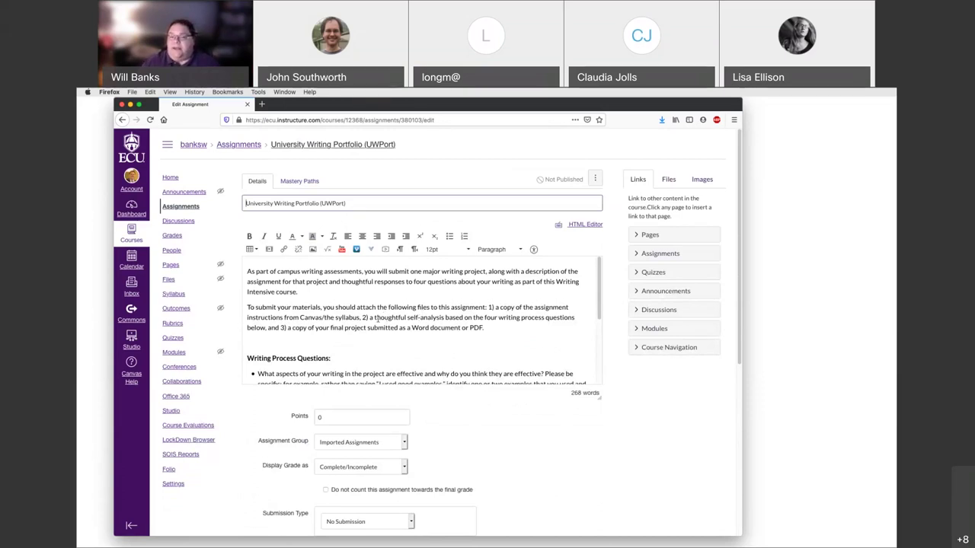
scroll(434, 338, down, 5)
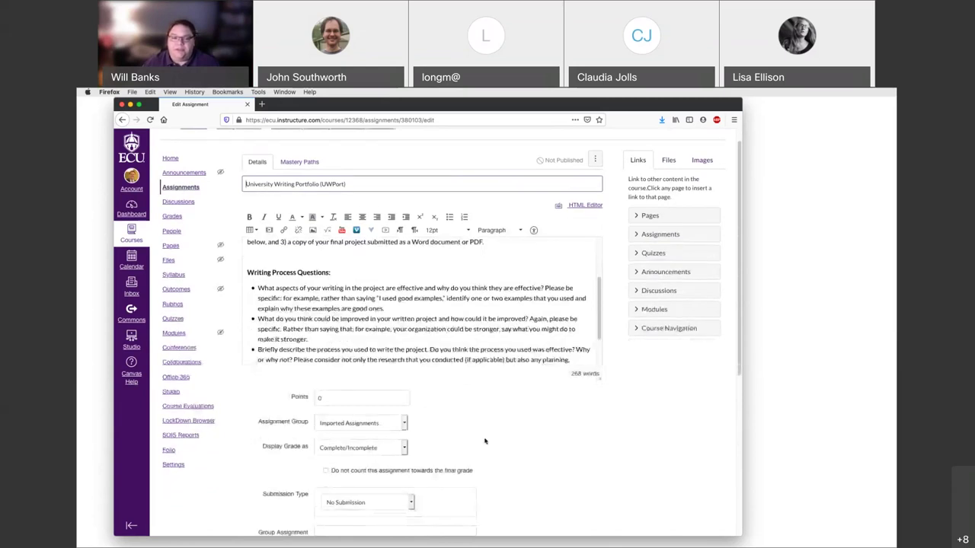
scroll(487, 440, down, 1)
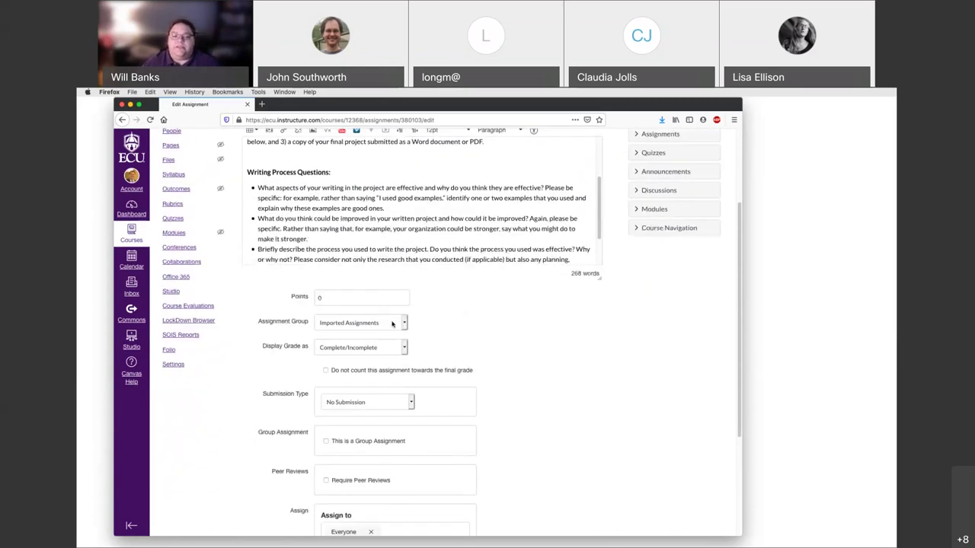
click(393, 324)
click(403, 296)
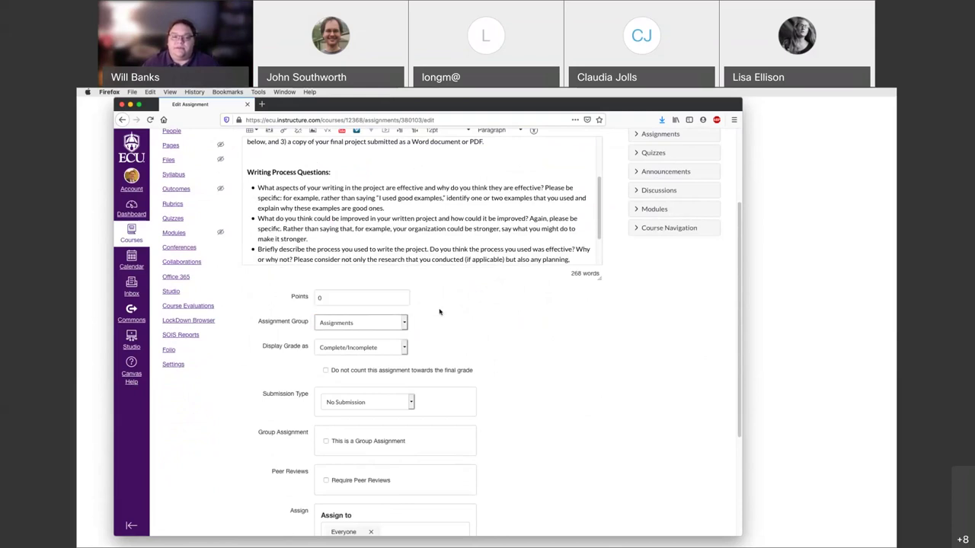
Step: Keep the assignment's Display Grade setting as Complete/Incomplete
scroll(459, 344, down, 2)
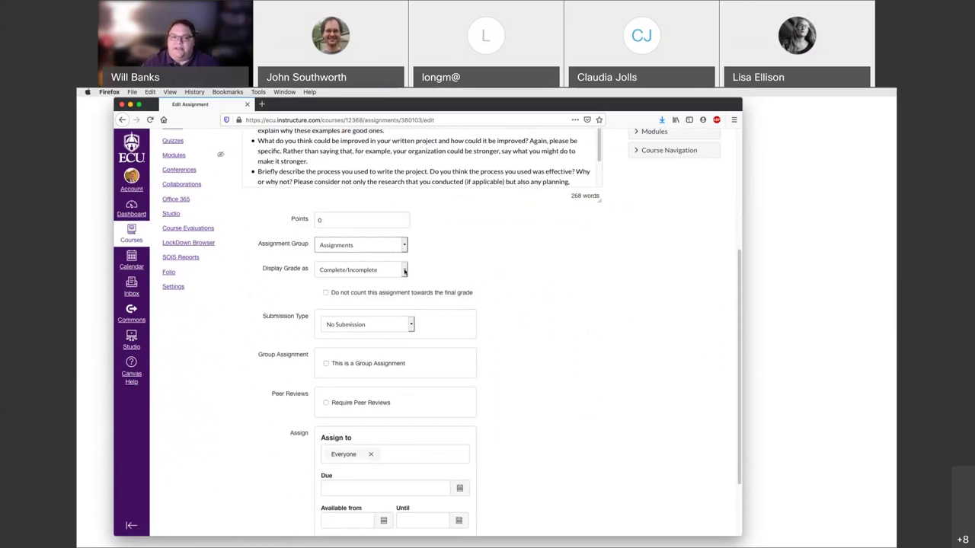
click(405, 271)
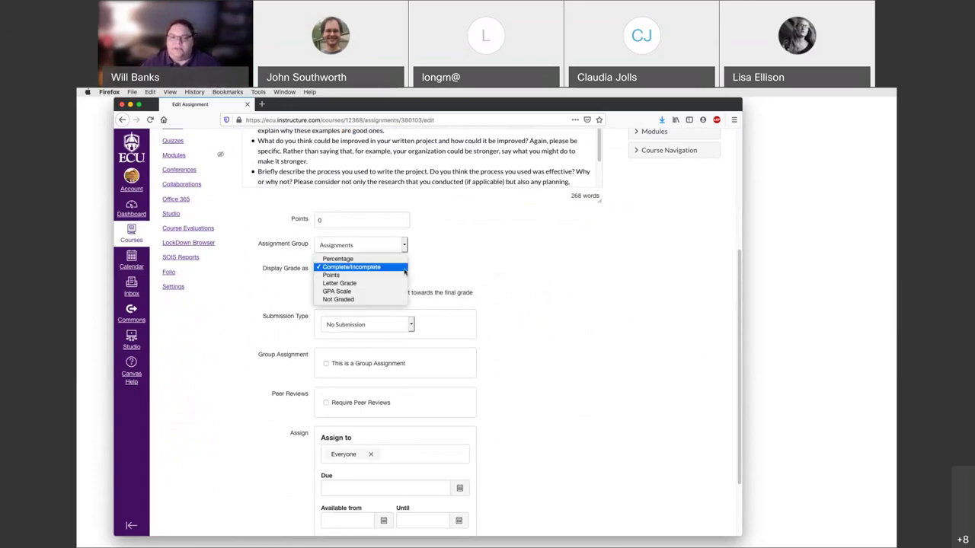
click(405, 270)
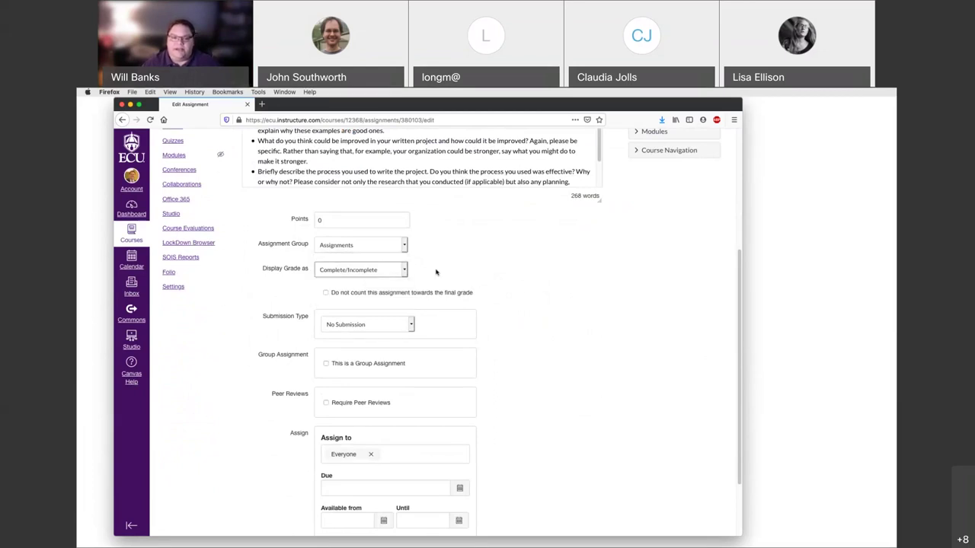
scroll(481, 289, down, 1)
scroll(481, 289, down, 3)
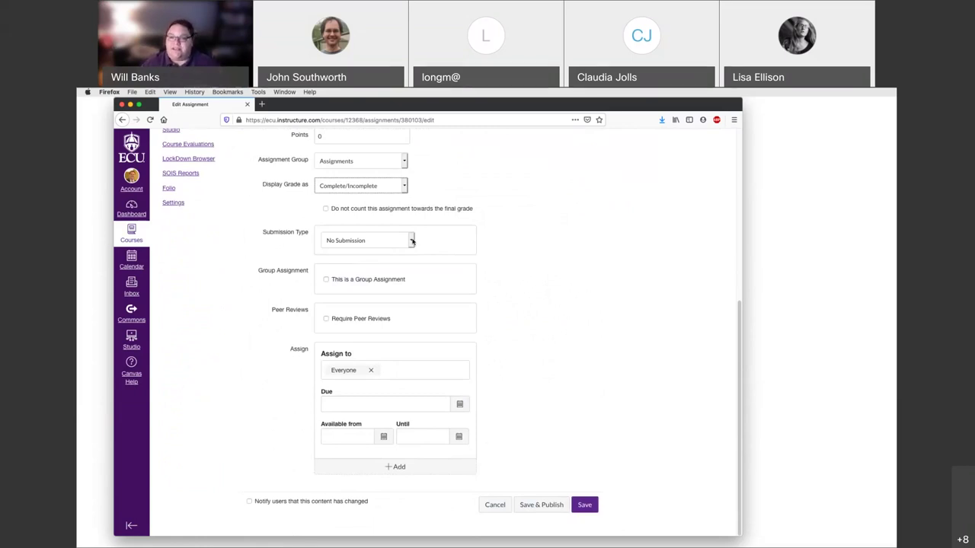
Step: Set submission type to External Tool using Canvas Outcomes Assessment Grade Exchange's Portfolium URL
click(412, 241)
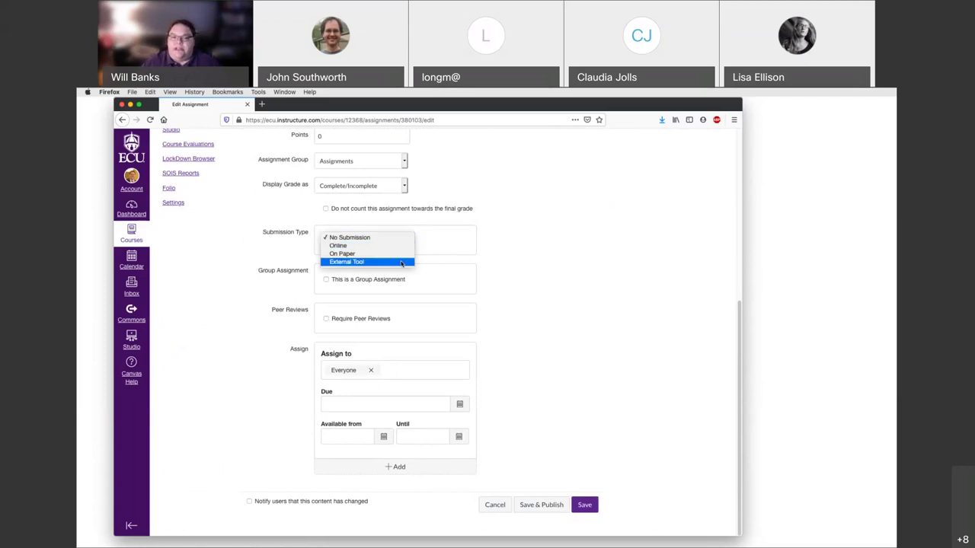
click(402, 263)
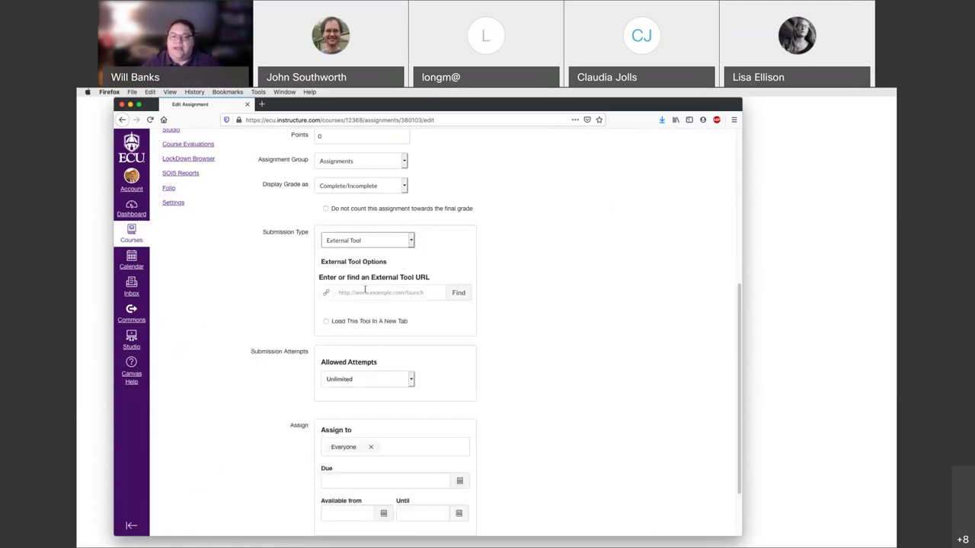
click(458, 293)
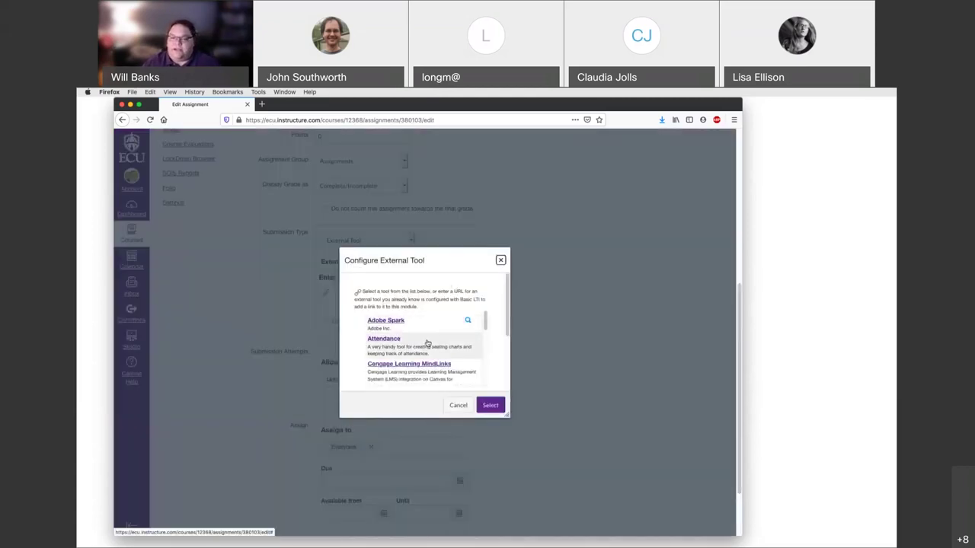
scroll(425, 349, down, 2)
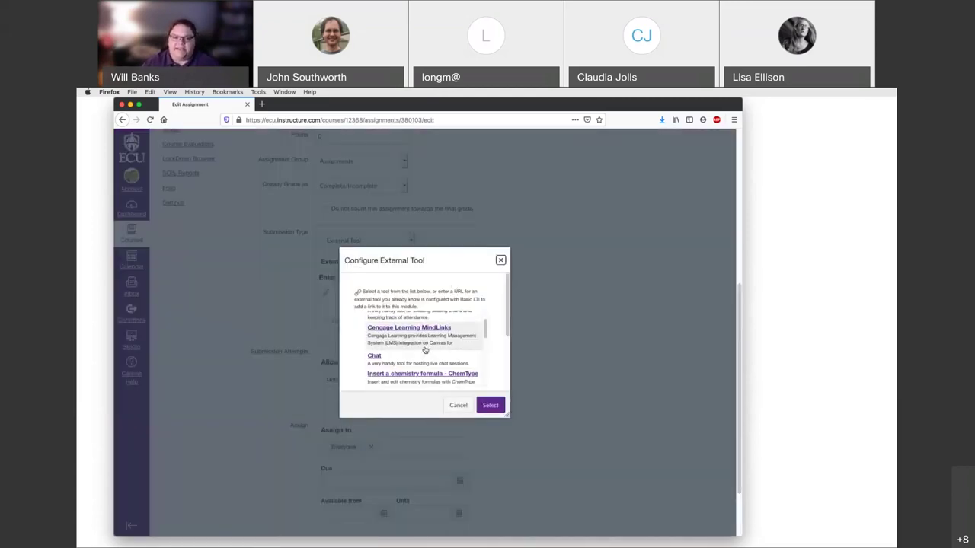
scroll(425, 349, down, 3)
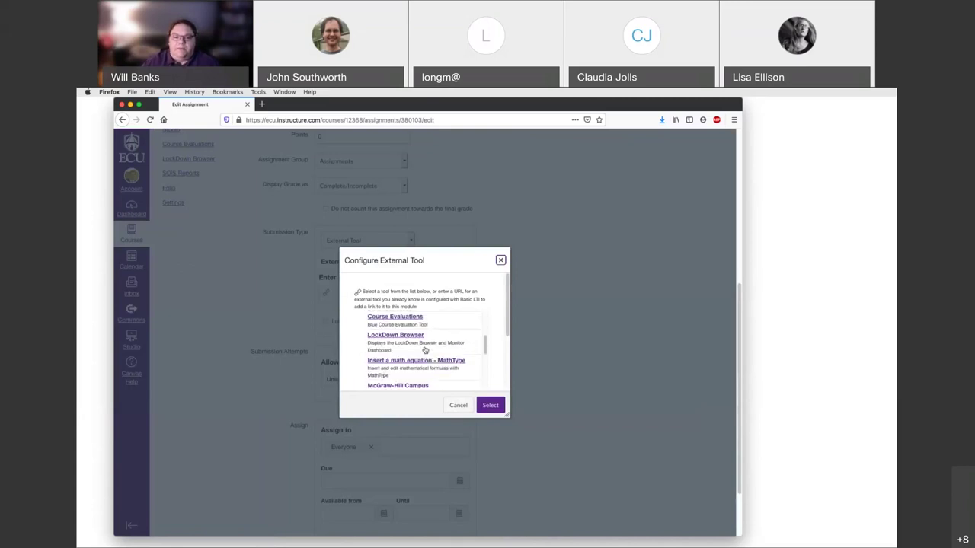
scroll(424, 350, down, 5)
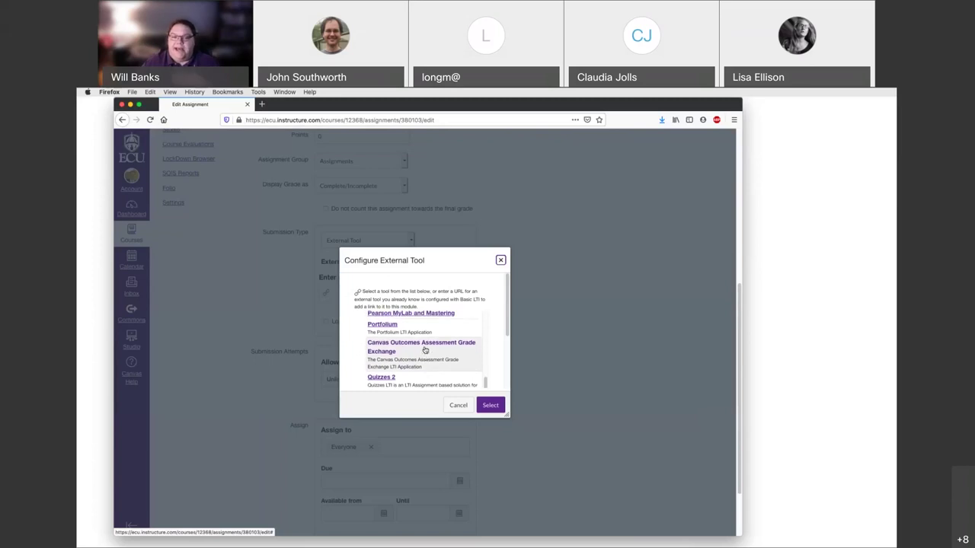
scroll(388, 327, down, 2)
click(388, 329)
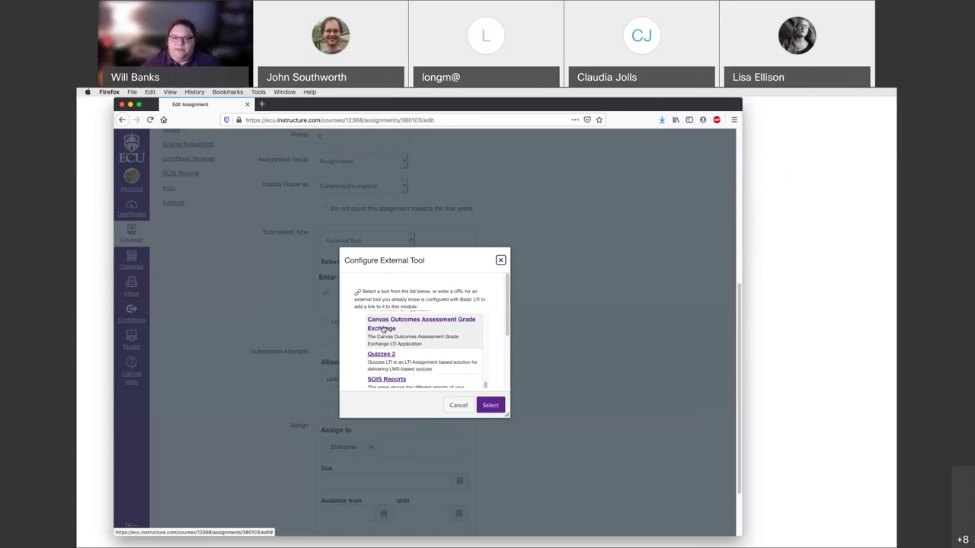
click(383, 329)
click(491, 405)
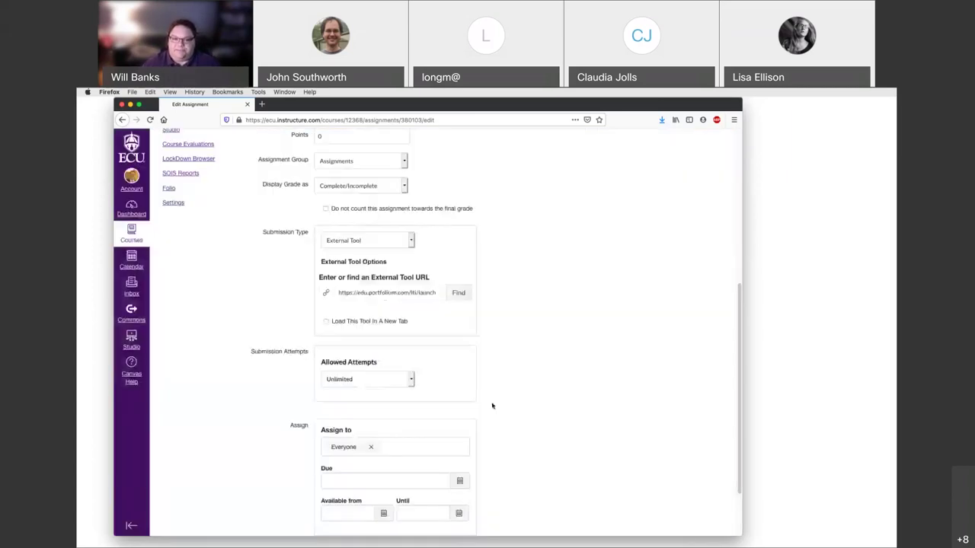
Step: Save the edited UWPort assignment
scroll(387, 285, down, 1)
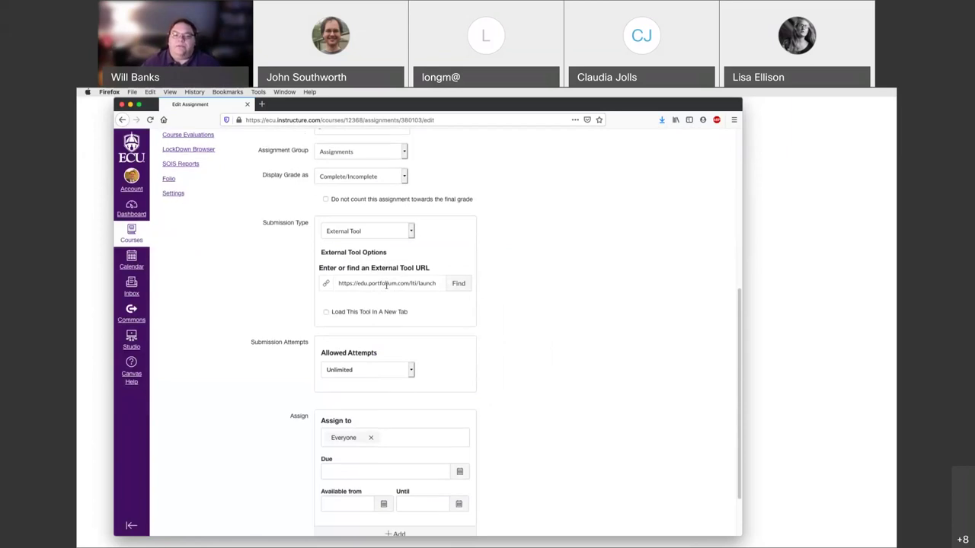
scroll(540, 355, down, 3)
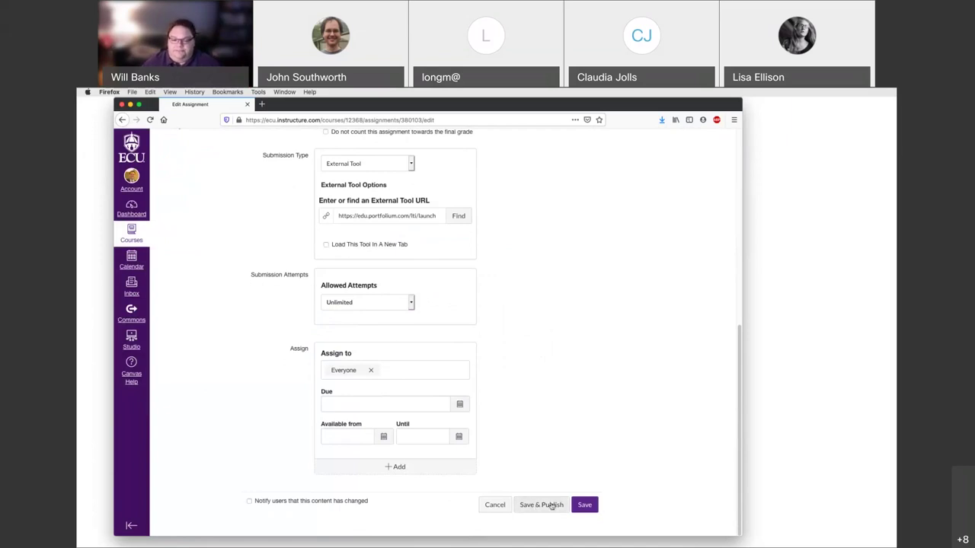
click(584, 506)
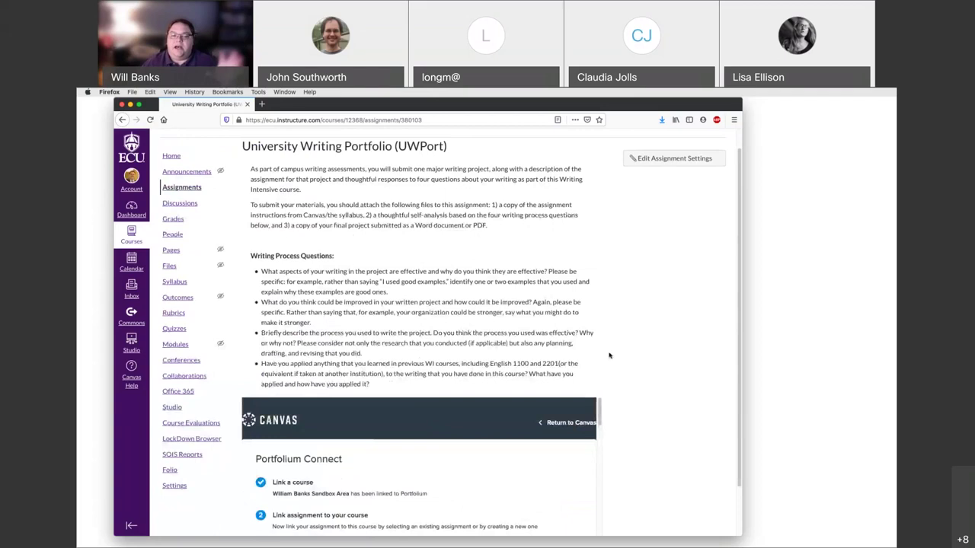
Step: Scroll the Portfolium Connect frame down to the Assignment Details form for UWPort
scroll(439, 417, down, 2)
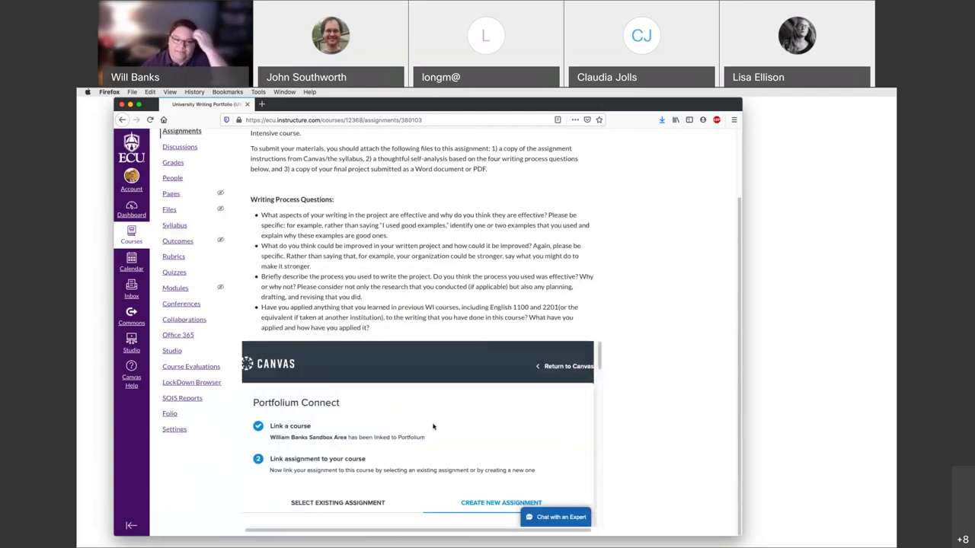
scroll(433, 427, down, 1)
scroll(433, 426, down, 1)
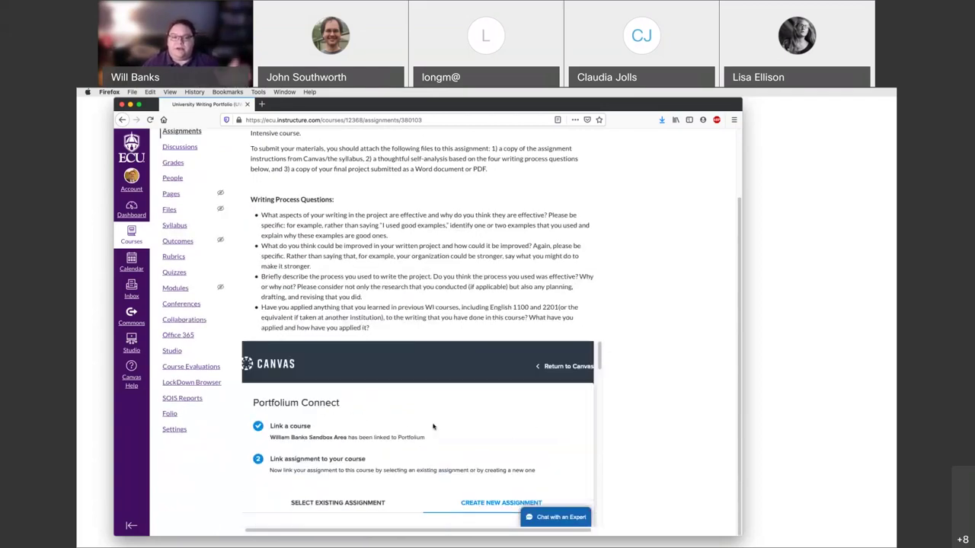
scroll(374, 411, up, 2)
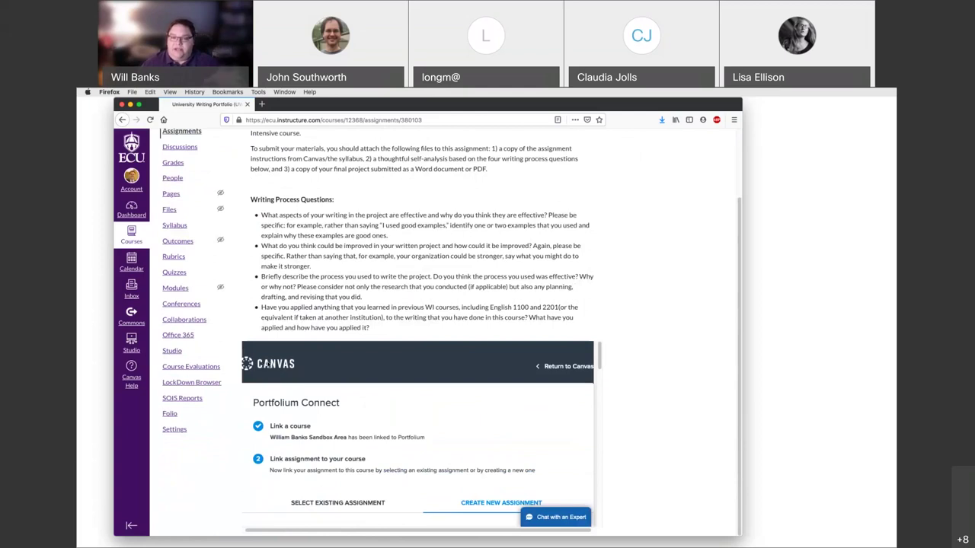
scroll(278, 368, down, 1)
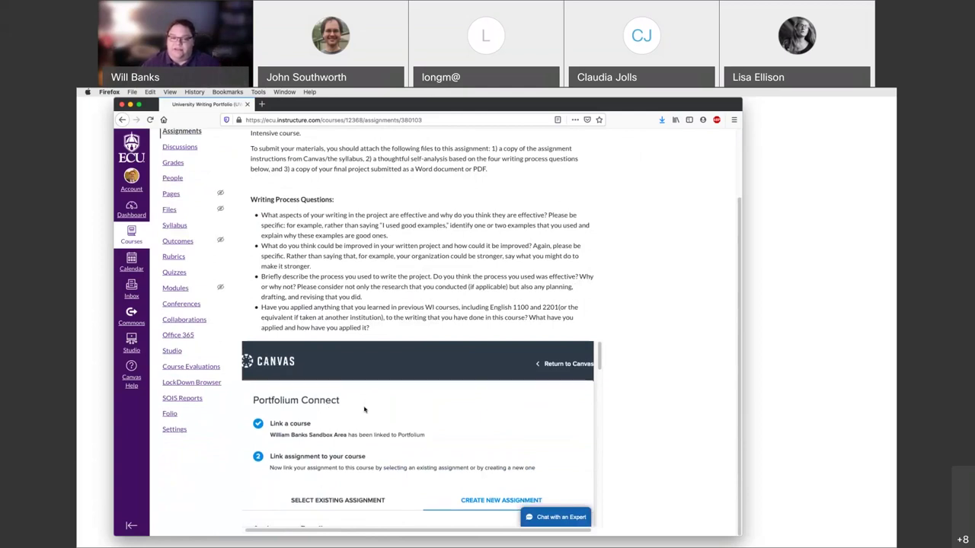
scroll(411, 415, down, 5)
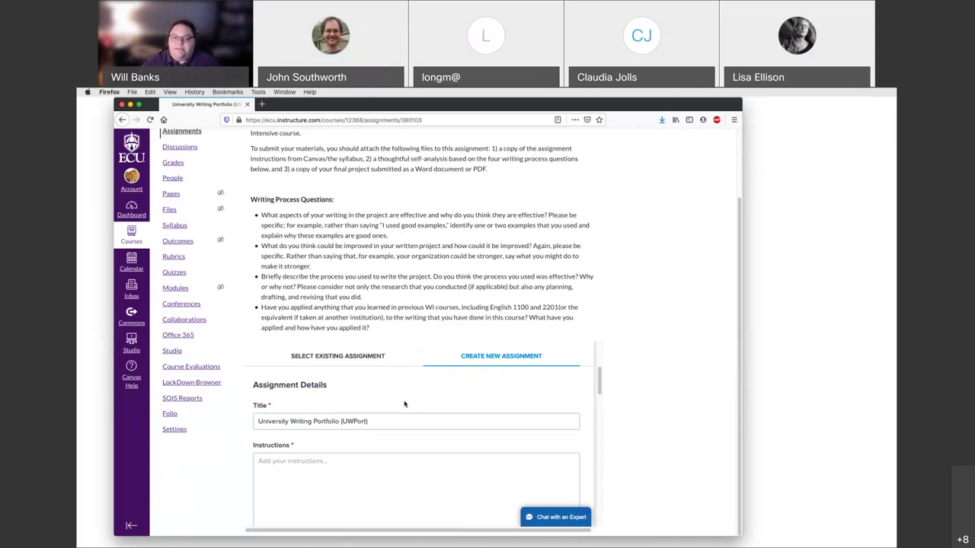
scroll(340, 438, down, 2)
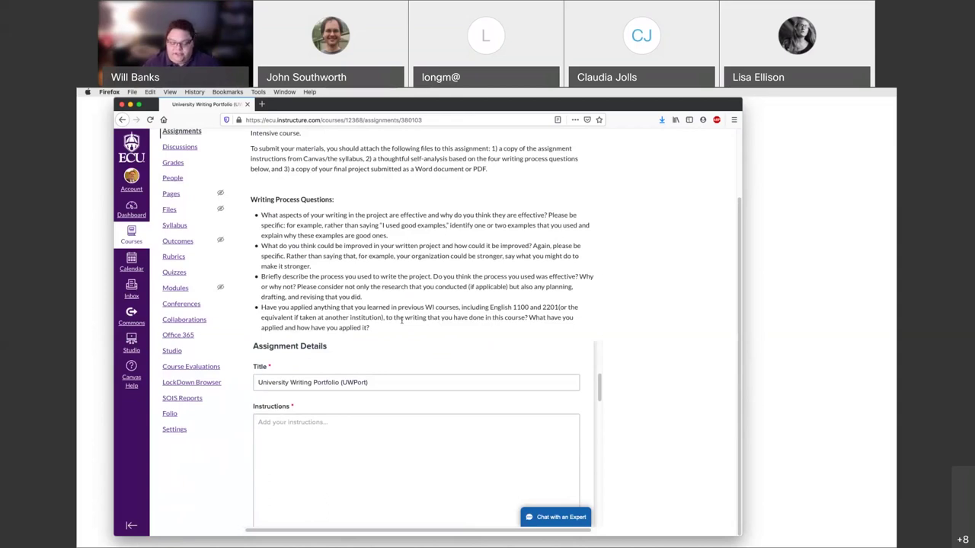
Step: Enter 'See instructions in Canvas.' as the Portfolium assignment instructions
drag(372, 329, 261, 214)
click(304, 442)
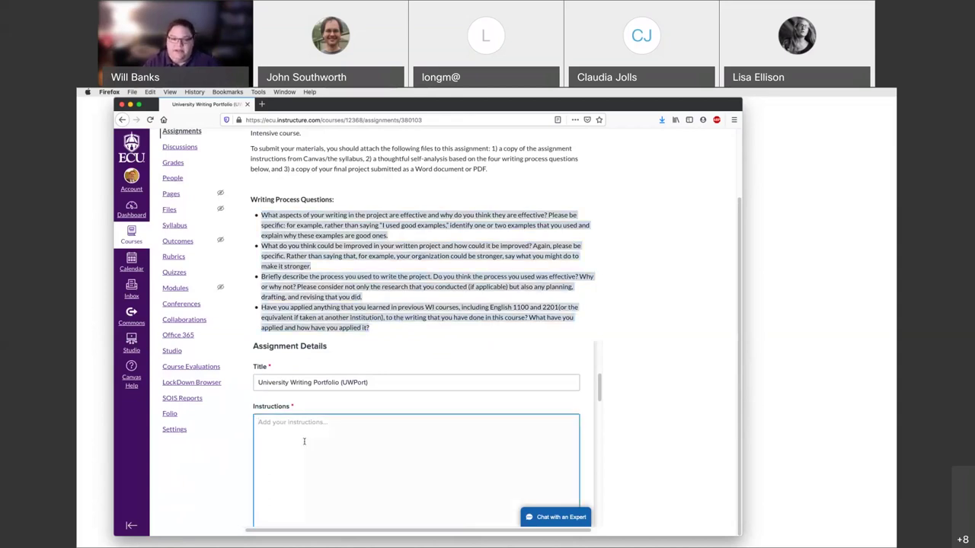
text(See)
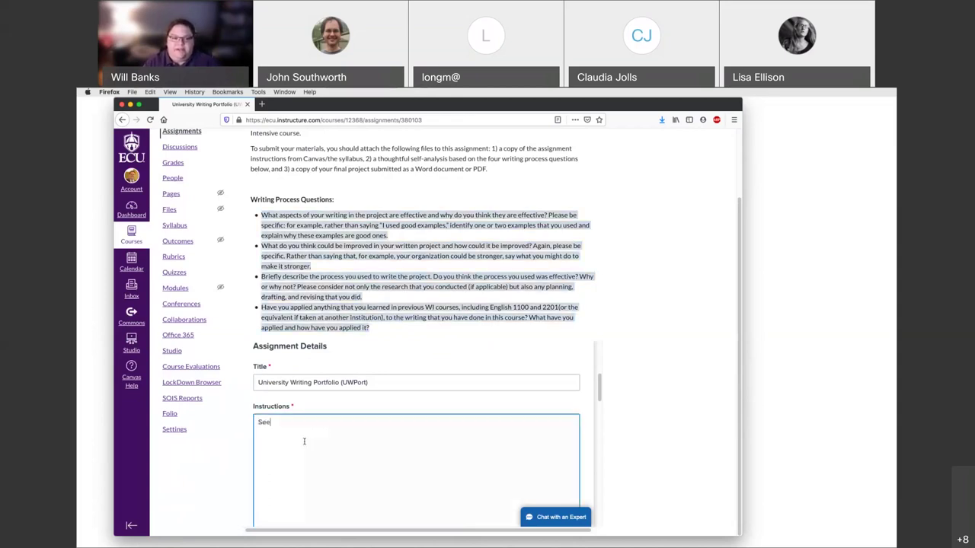
text( instructions in Canfas)
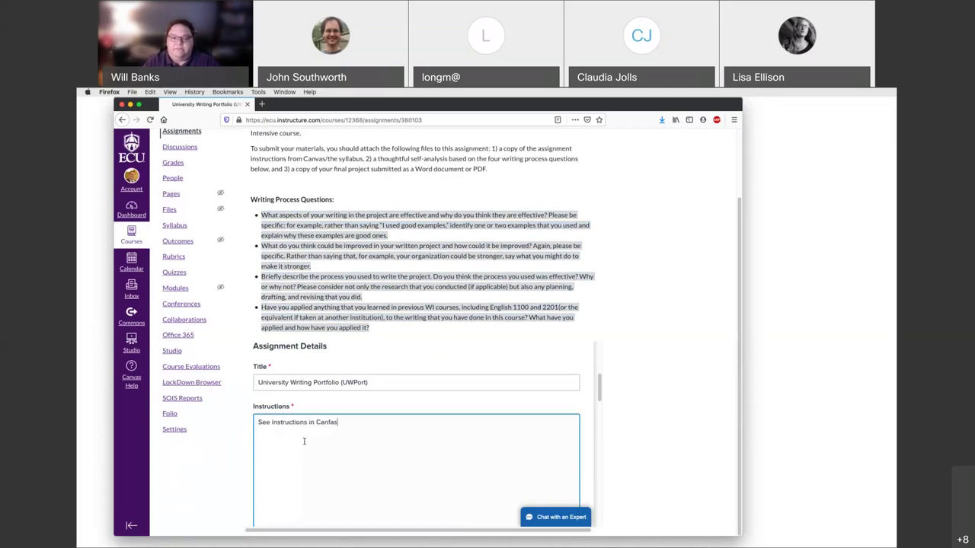
key(BackSpace)
key(BackSpace)
key(BackSpace)
text(v)
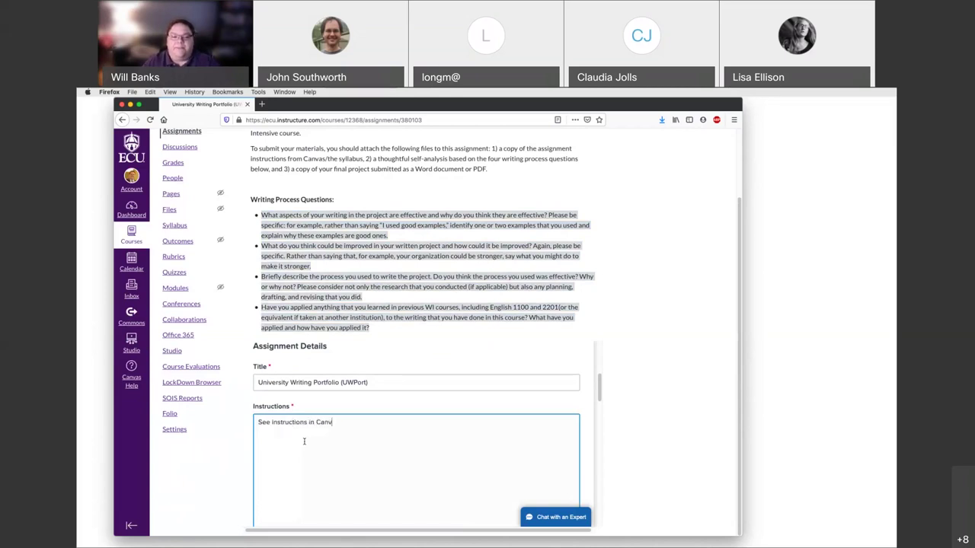
text(as.)
Step: Add UWPort as a skill tag on the Portfolium assignment
scroll(410, 360, down, 5)
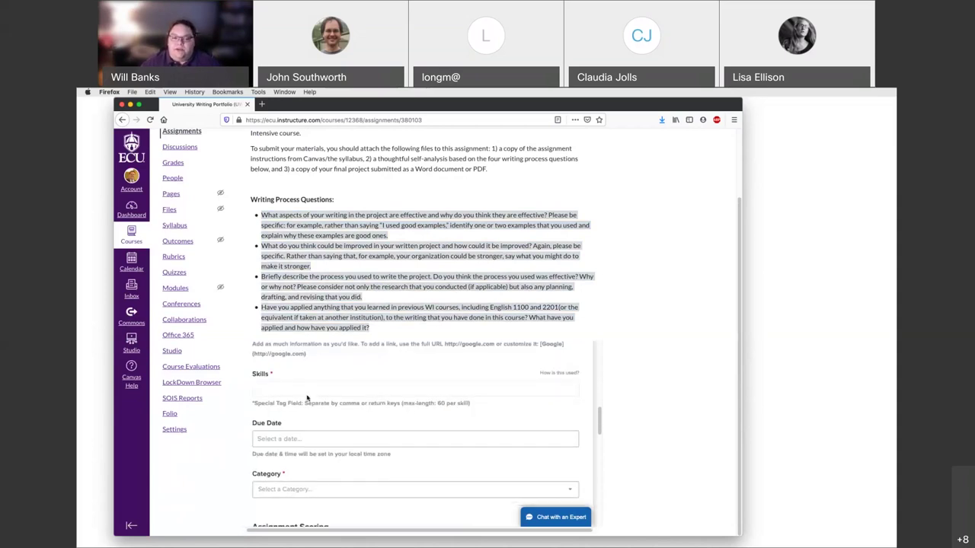
scroll(262, 384, down, 1)
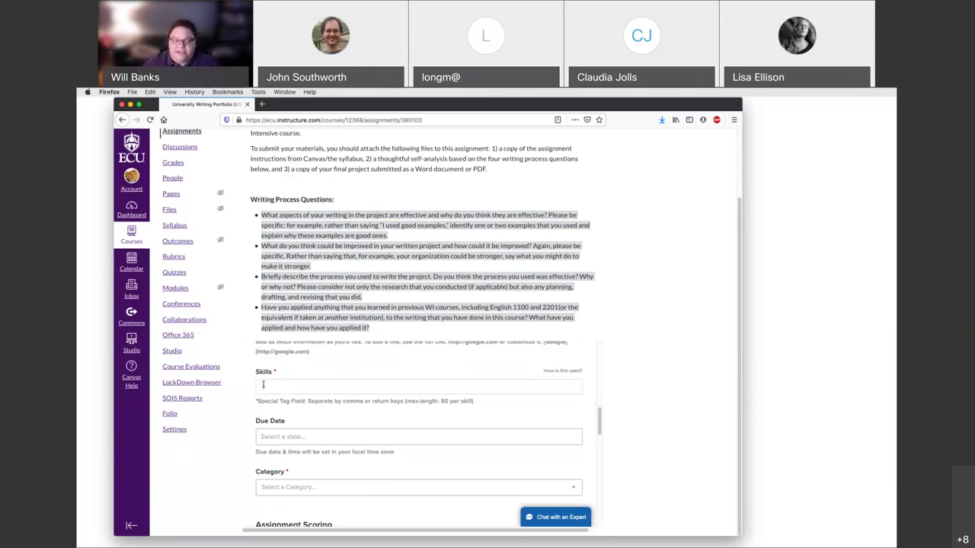
click(263, 385)
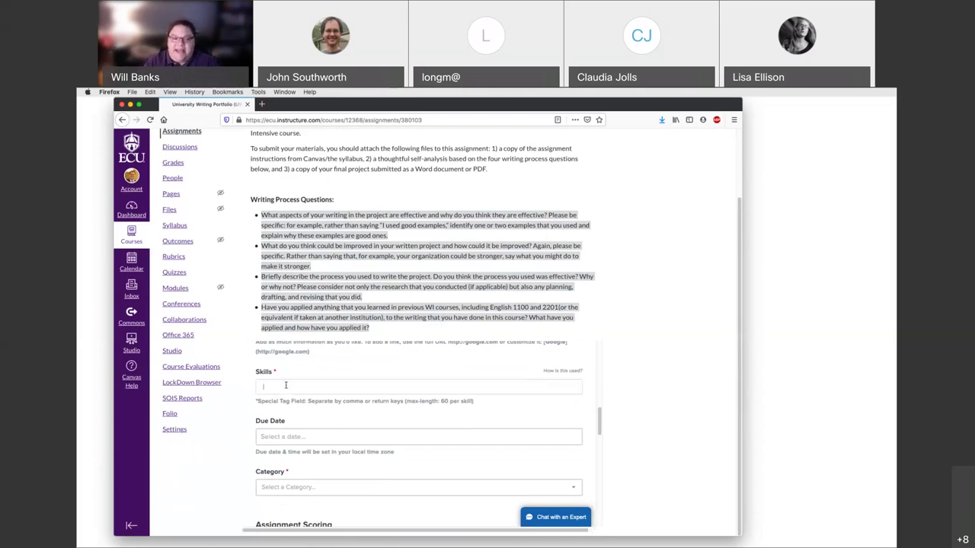
text(UWPort)
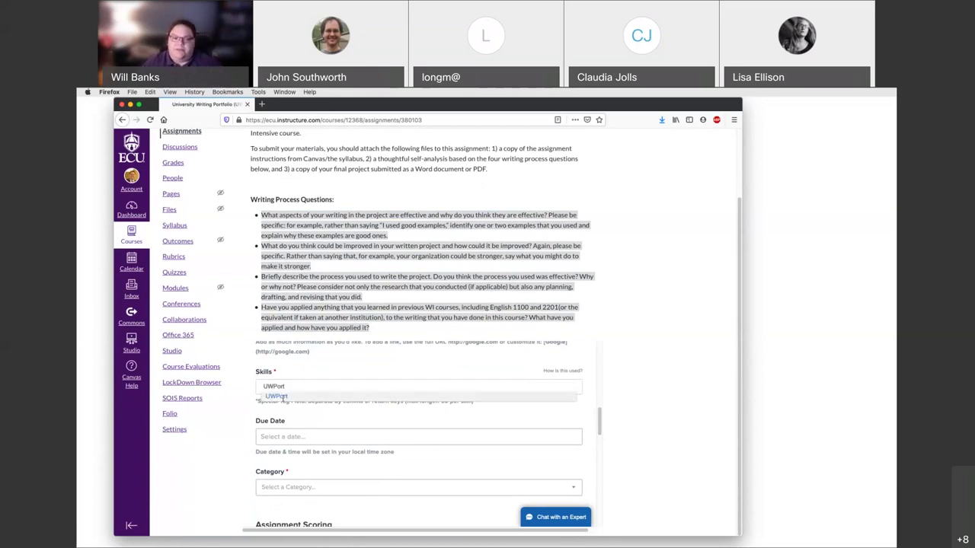
key(Return)
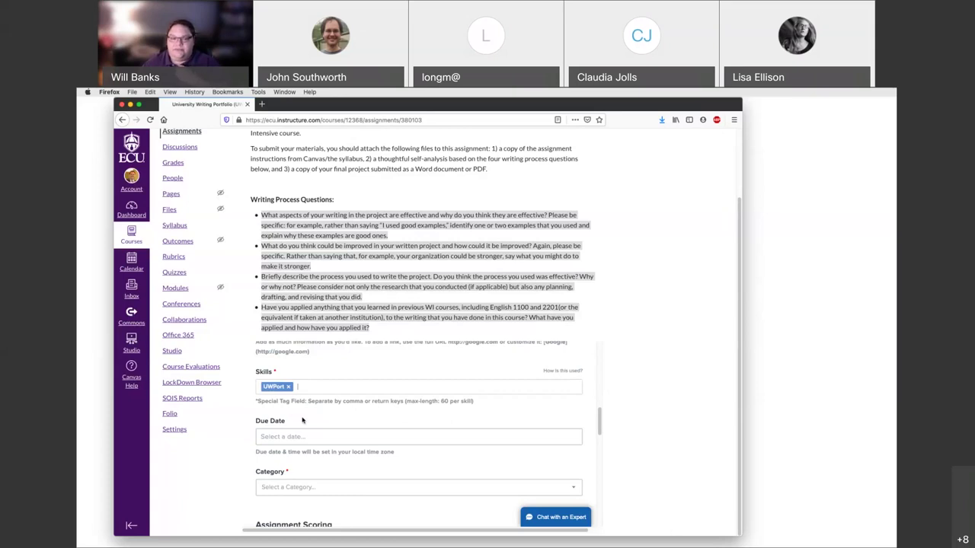
Step: Set the Portfolium assignment due date to 07/31/2020
scroll(297, 418, down, 2)
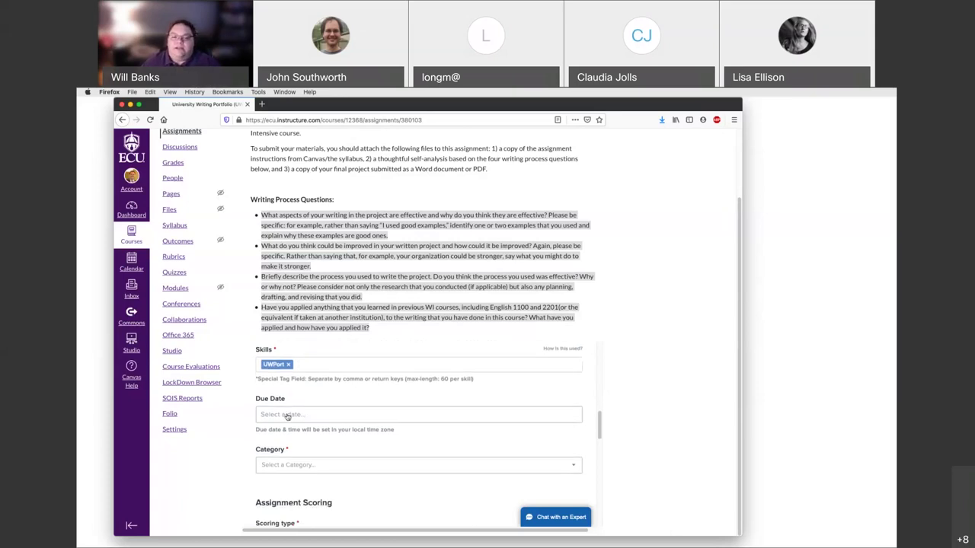
click(288, 417)
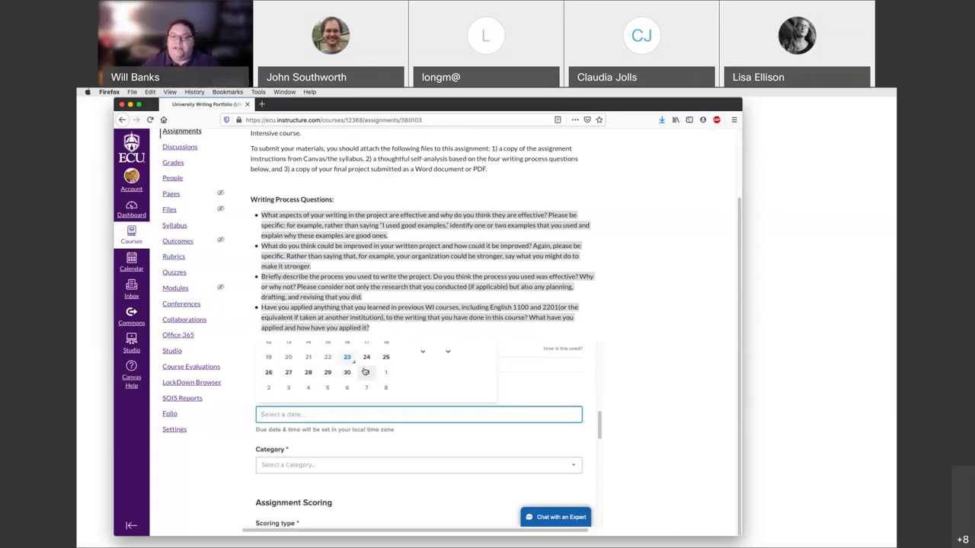
click(365, 372)
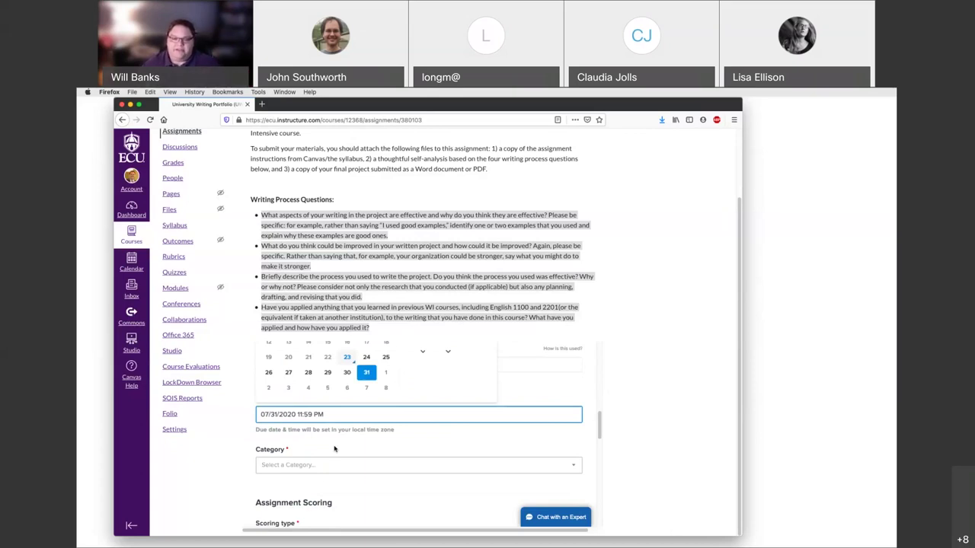
Step: Choose Writing as the assignment category and close the category list
scroll(335, 446, down, 4)
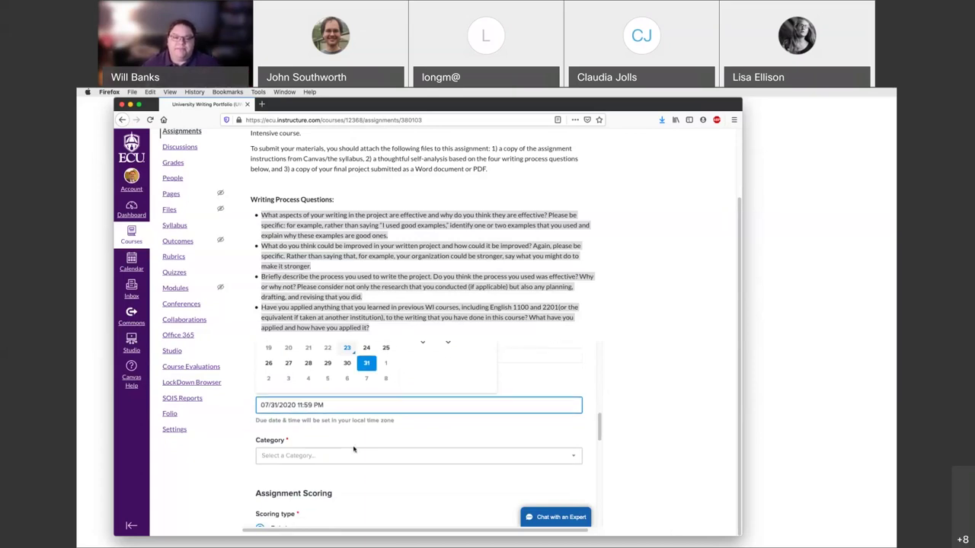
click(301, 423)
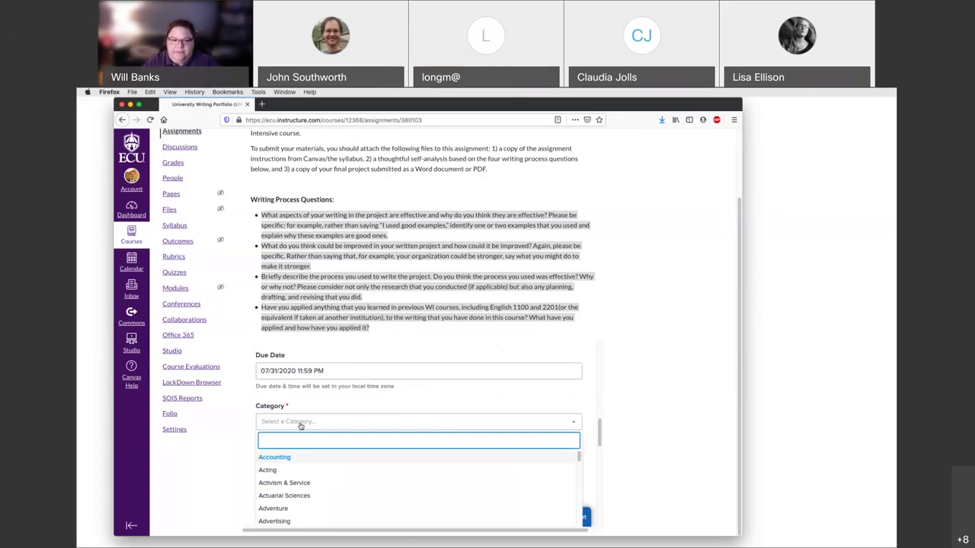
text(Writing)
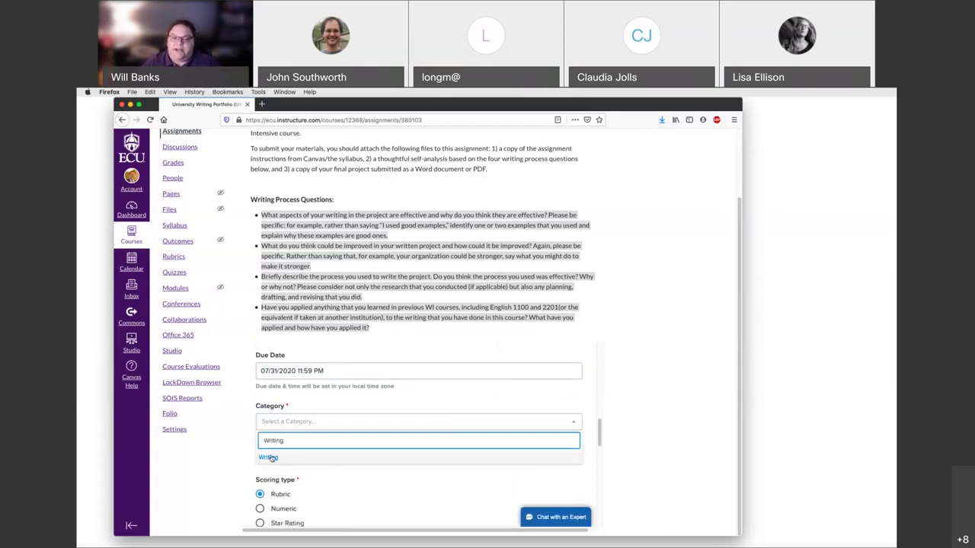
click(270, 457)
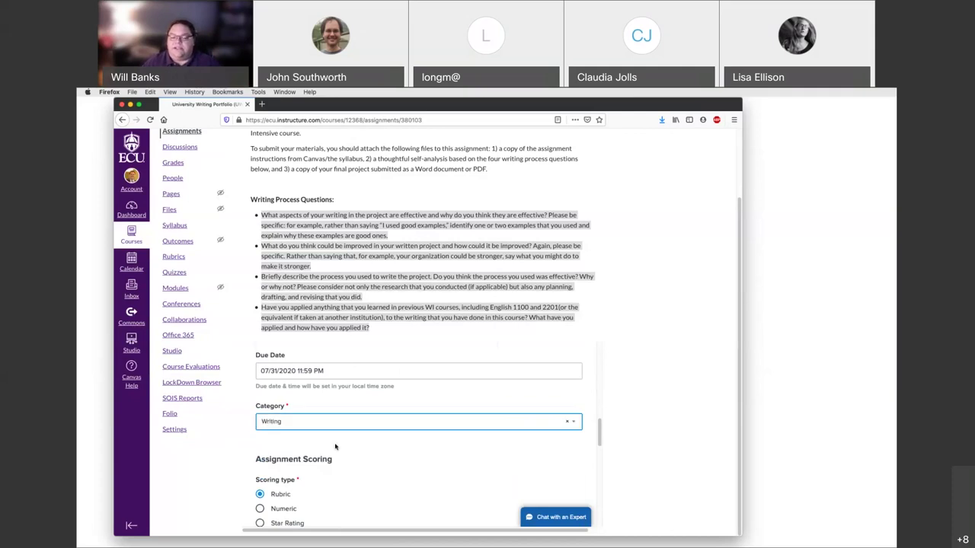
scroll(335, 447, down, 1)
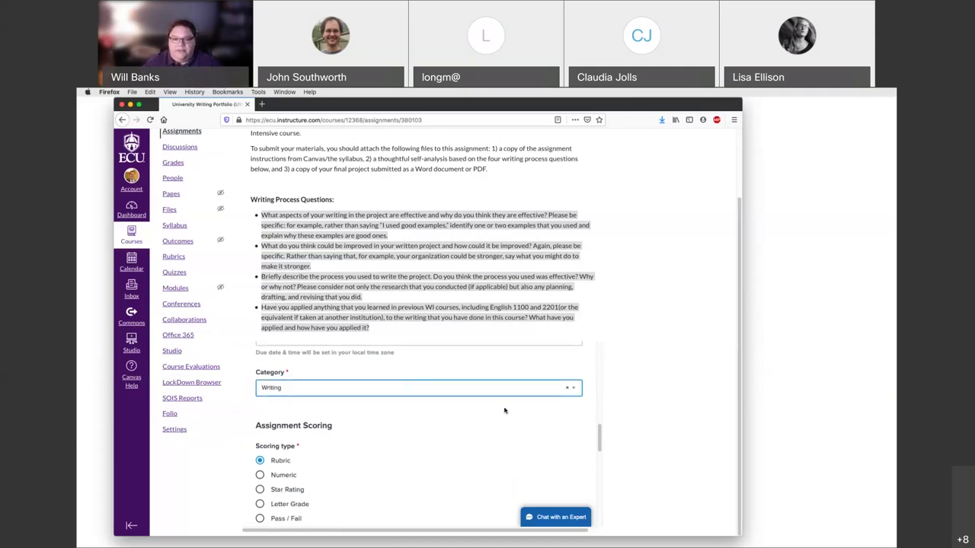
click(572, 389)
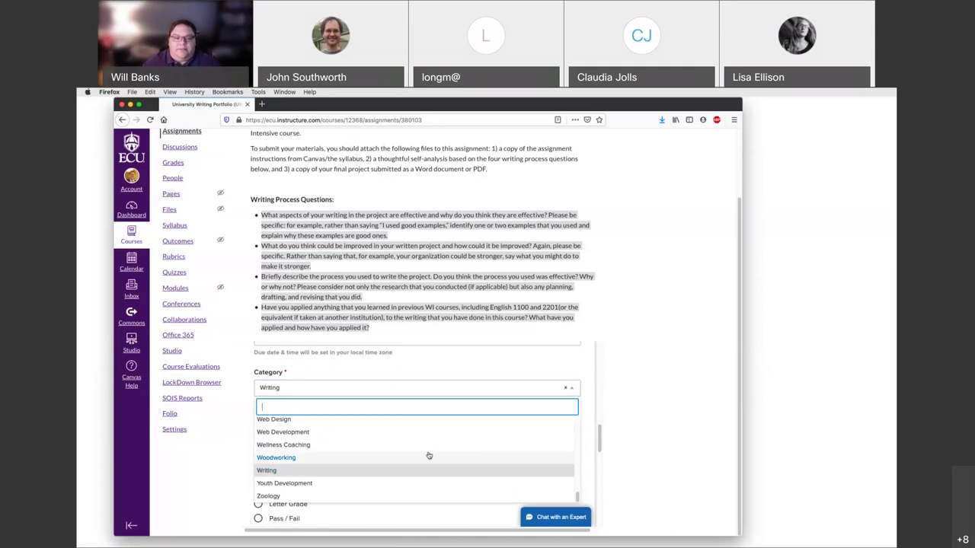
scroll(429, 456, up, 6)
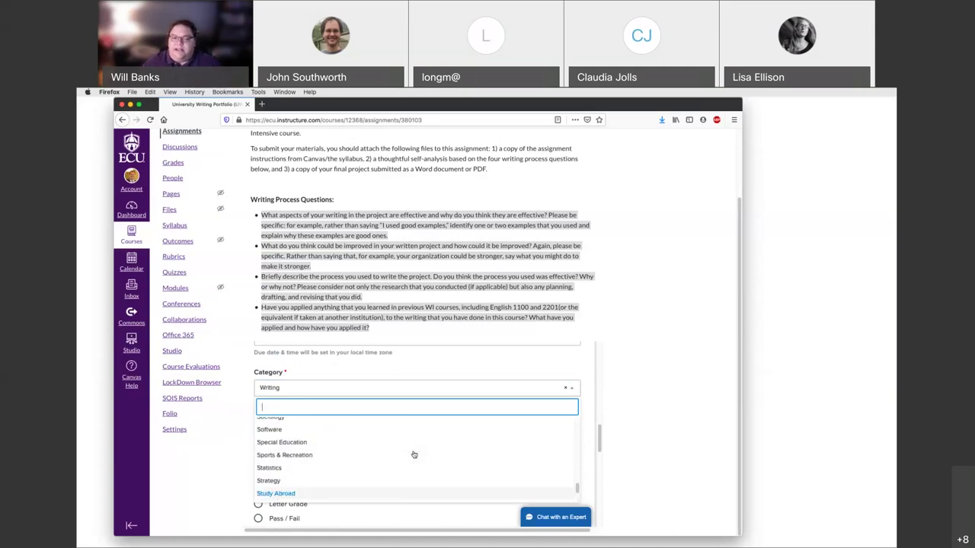
scroll(414, 455, up, 5)
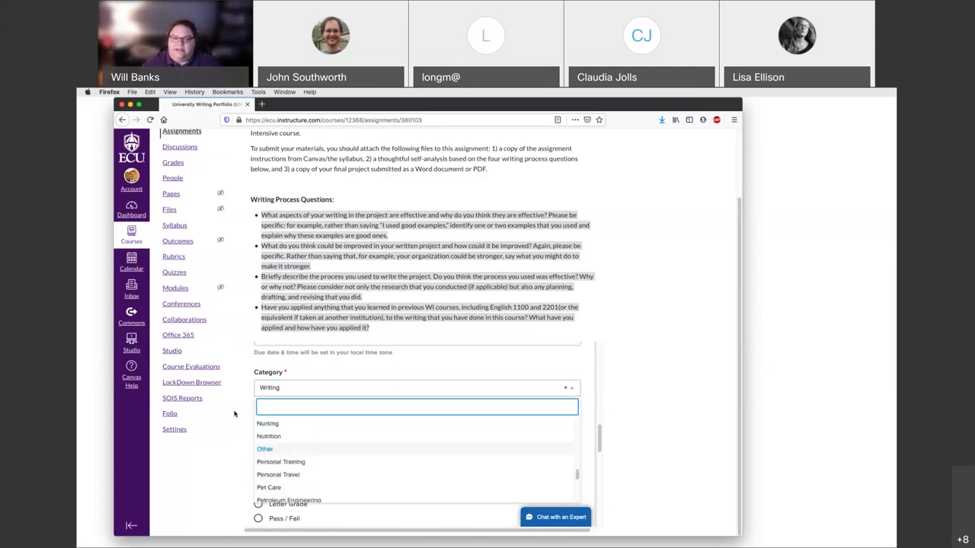
click(317, 373)
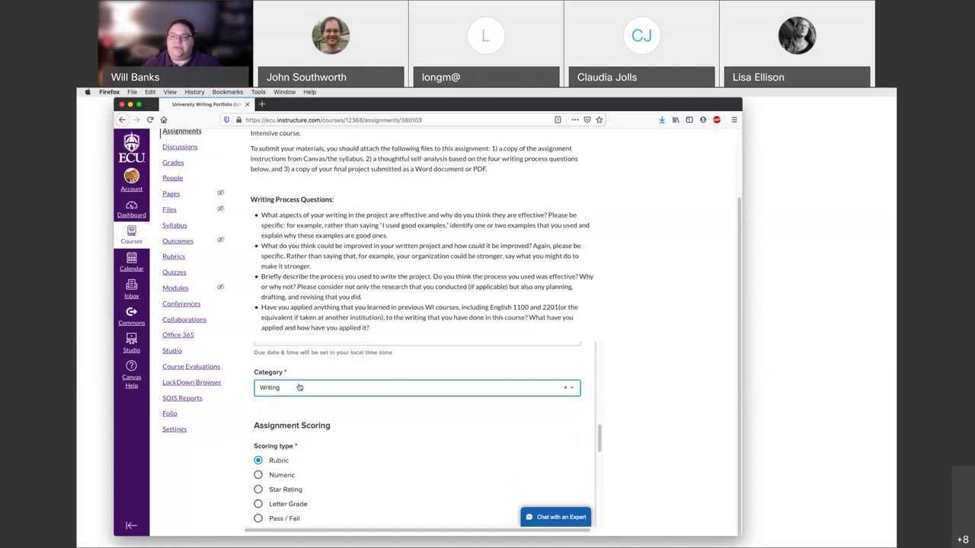
Step: Set Scoring type to Pass / Fail after briefly trying Numeric and Letter Grade
scroll(301, 436, down, 3)
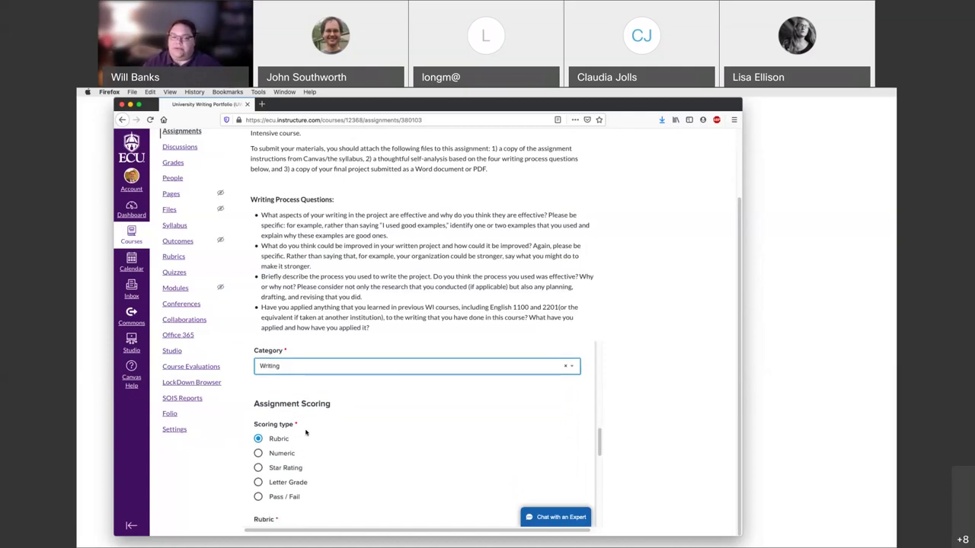
scroll(305, 432, down, 1)
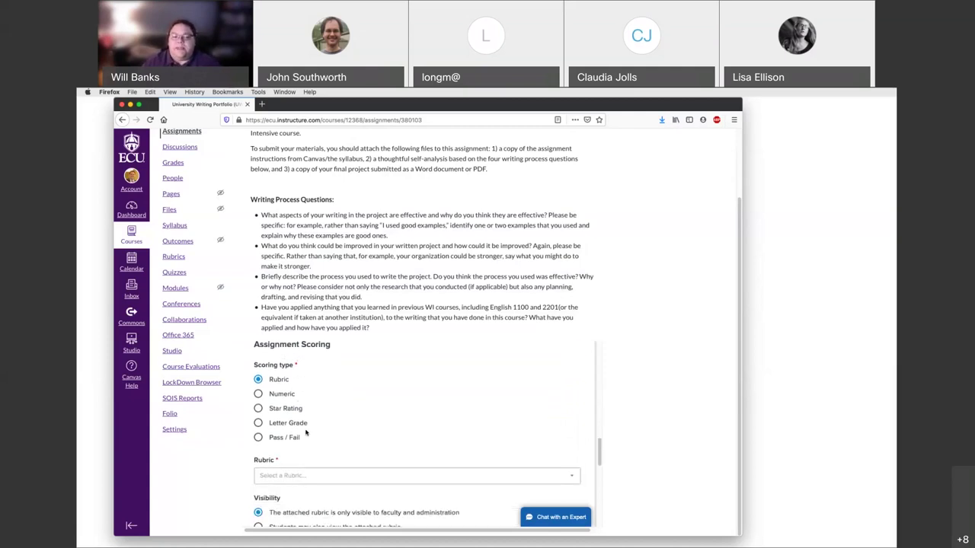
scroll(305, 432, down, 1)
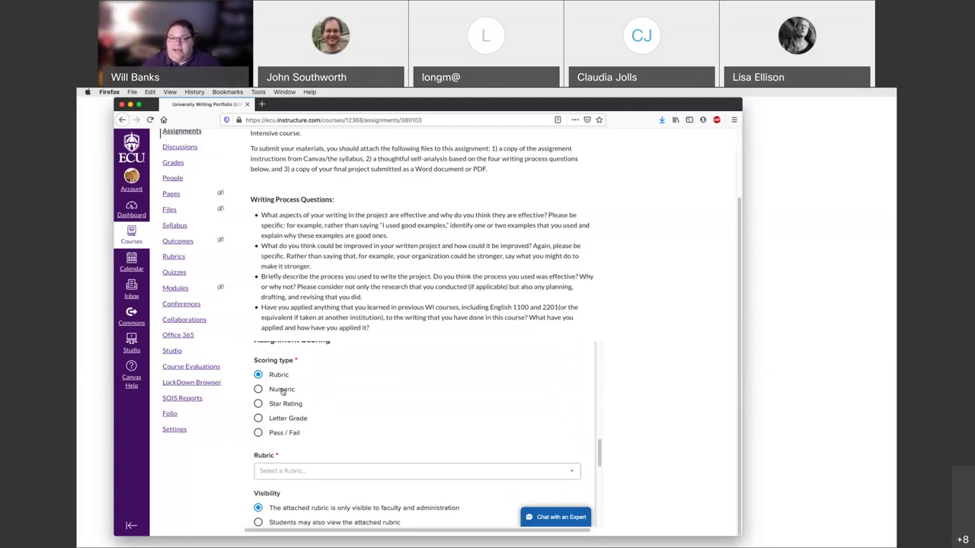
scroll(290, 394, down, 1)
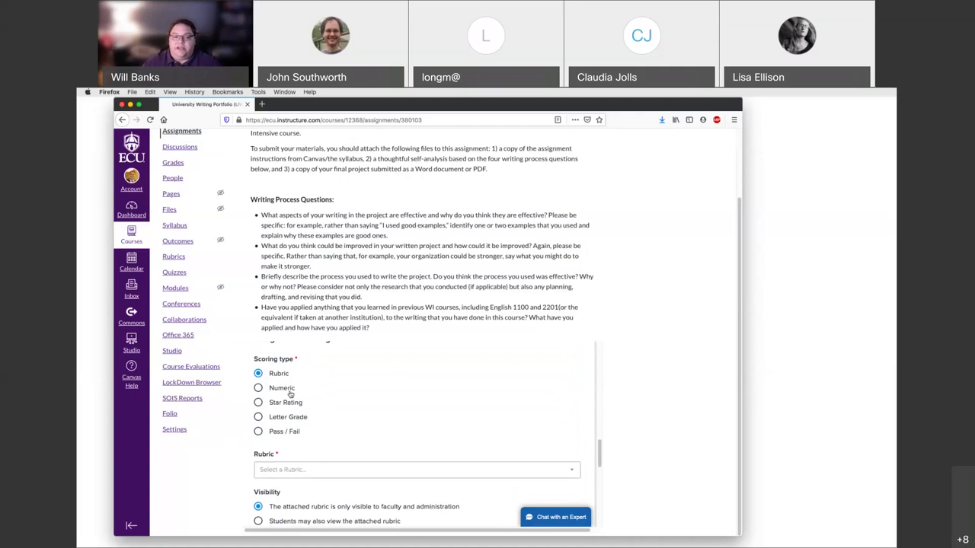
scroll(289, 404, down, 1)
click(296, 430)
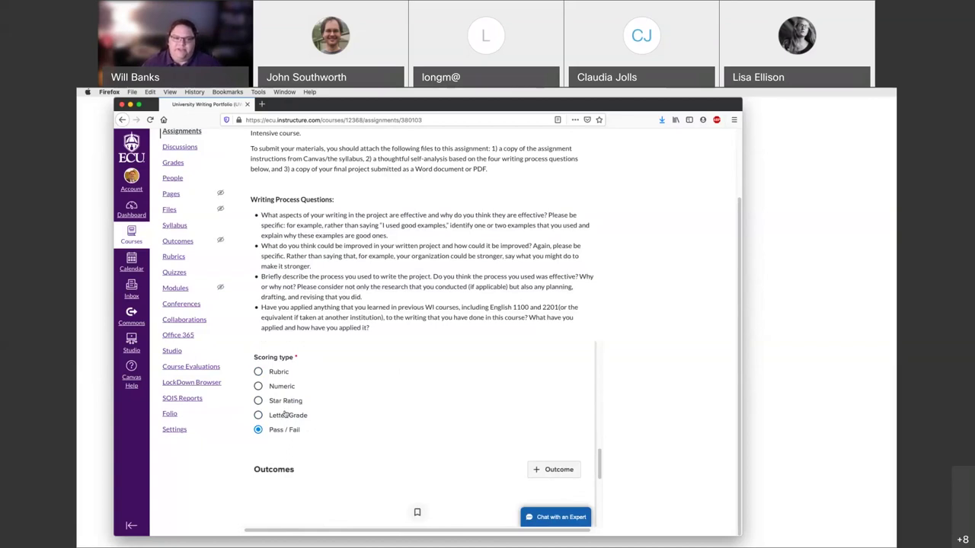
click(281, 387)
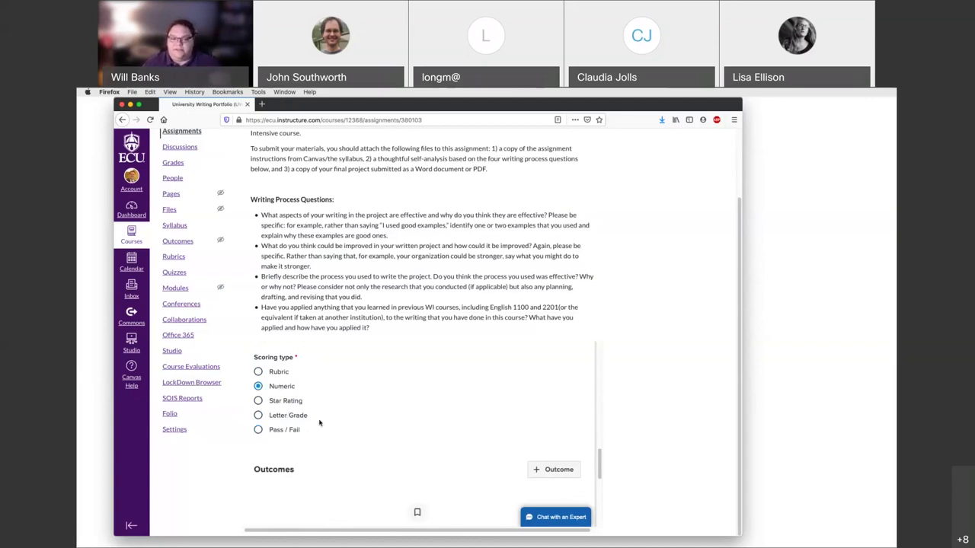
click(283, 417)
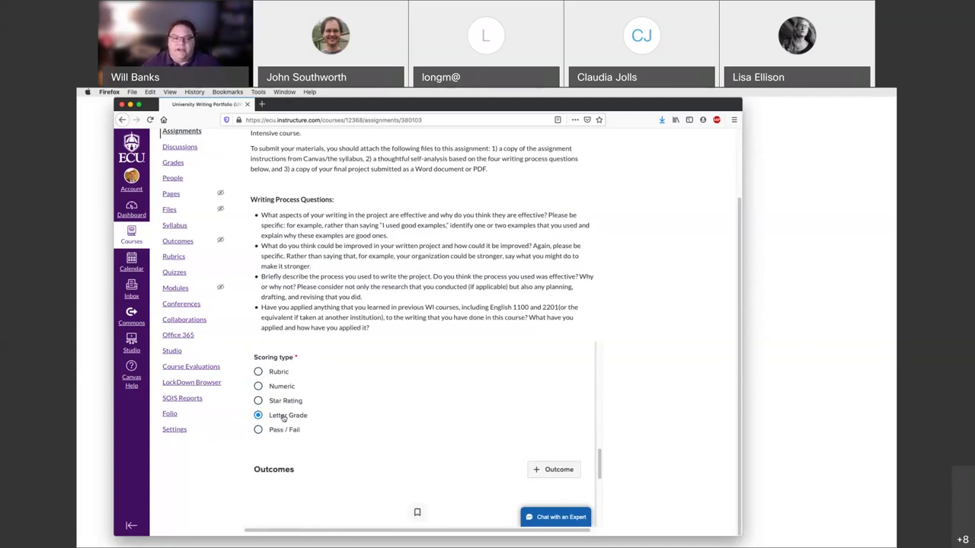
click(280, 431)
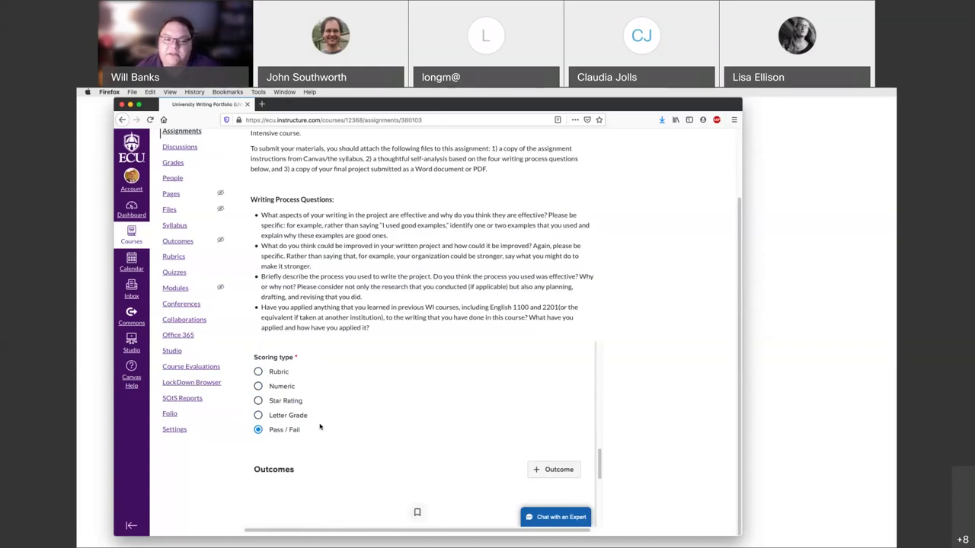
scroll(320, 428, down, 3)
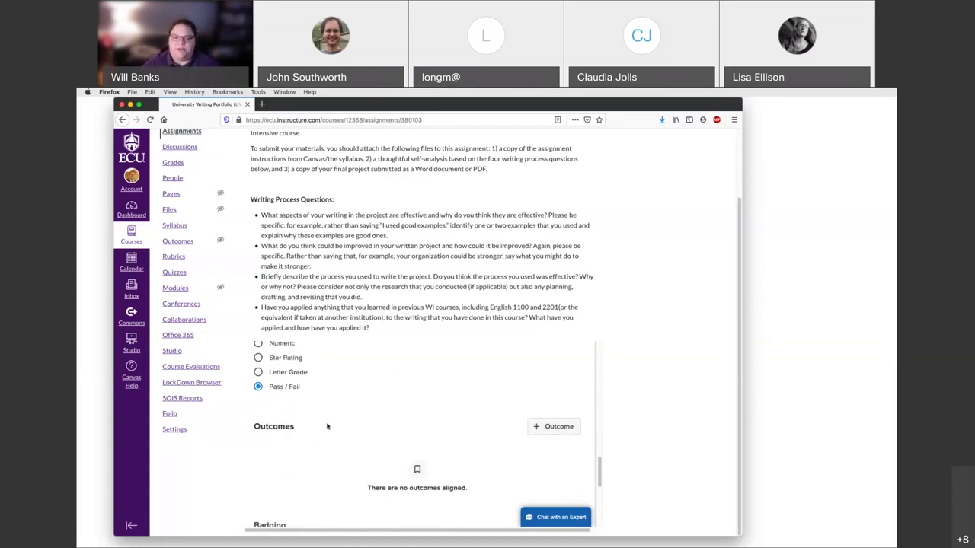
scroll(328, 426, down, 4)
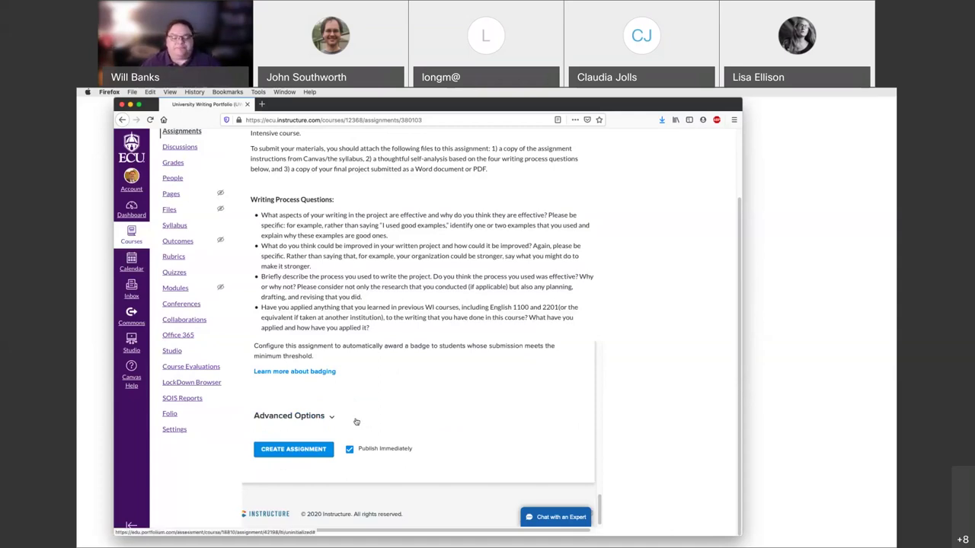
Step: Under Advanced Options, set Project Visibility to 'Keep student work private after submission'
scroll(345, 417, down, 1)
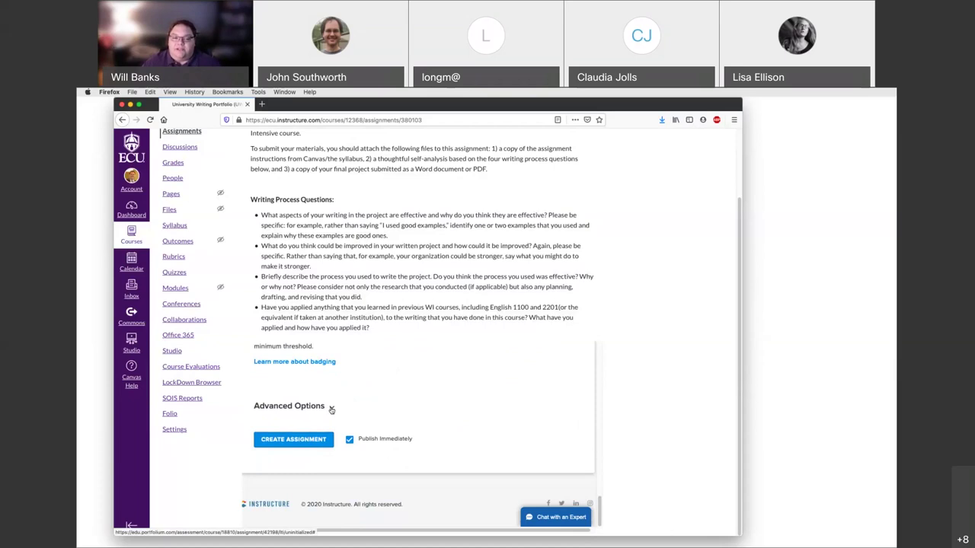
click(332, 409)
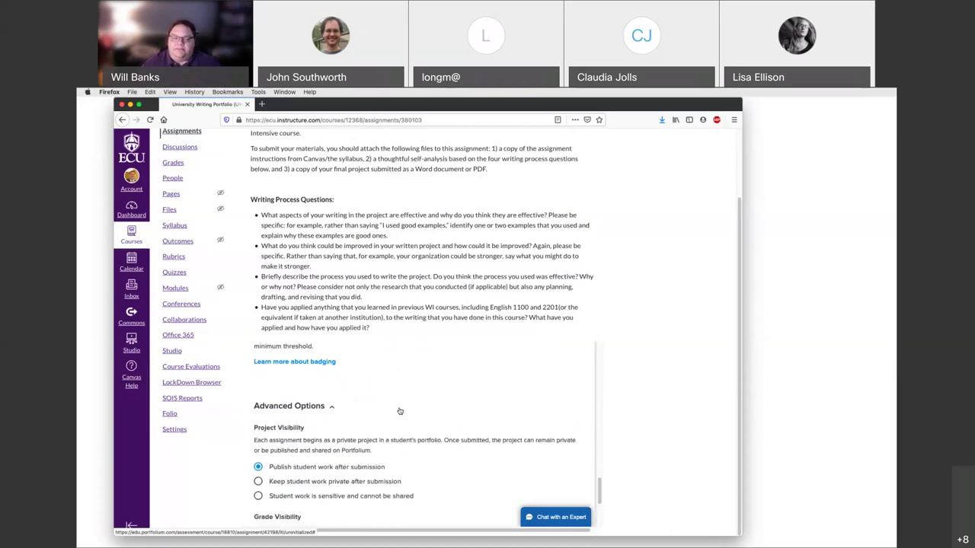
scroll(399, 411, down, 2)
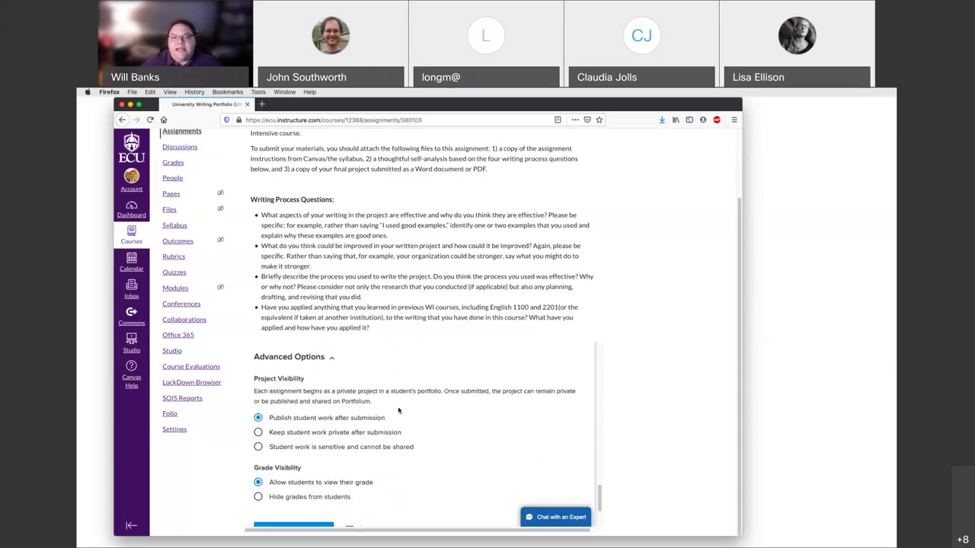
scroll(398, 411, down, 1)
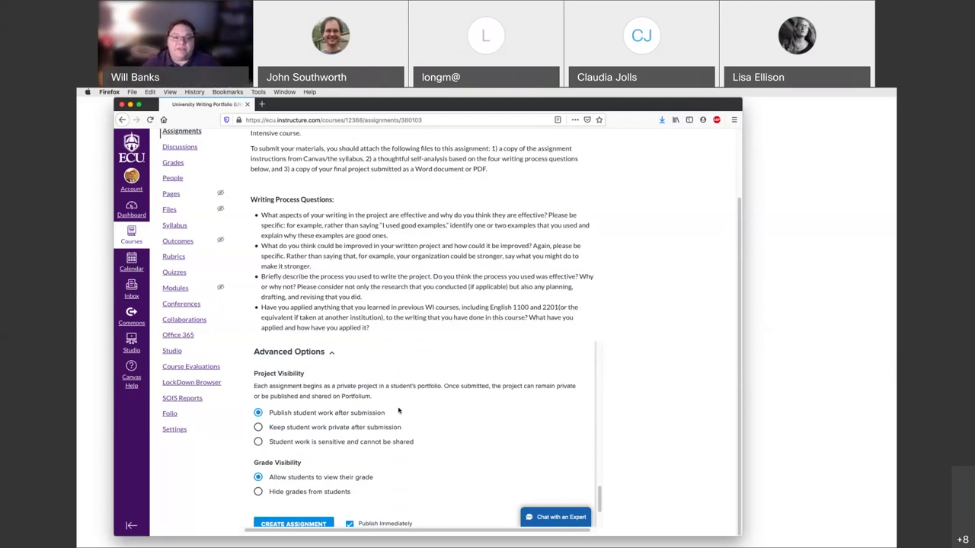
scroll(398, 411, down, 1)
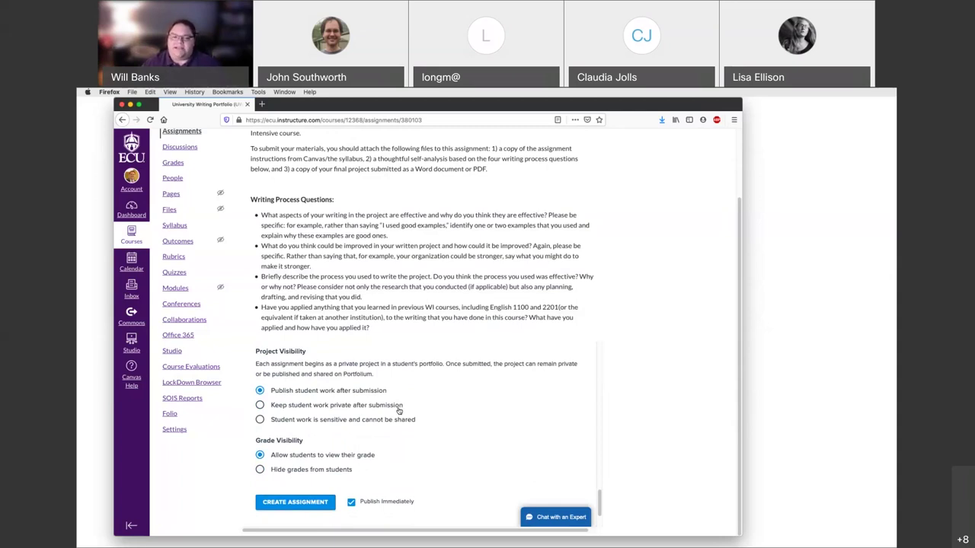
click(297, 408)
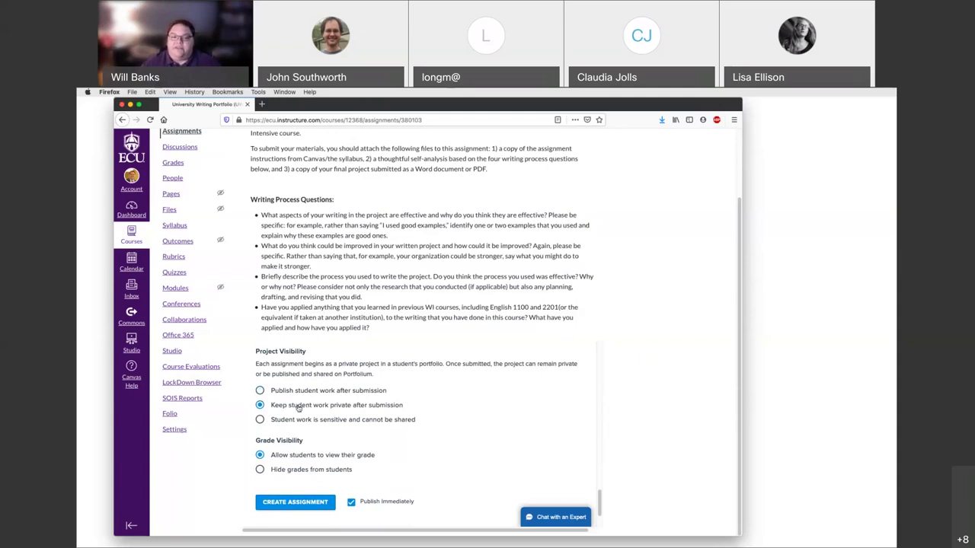